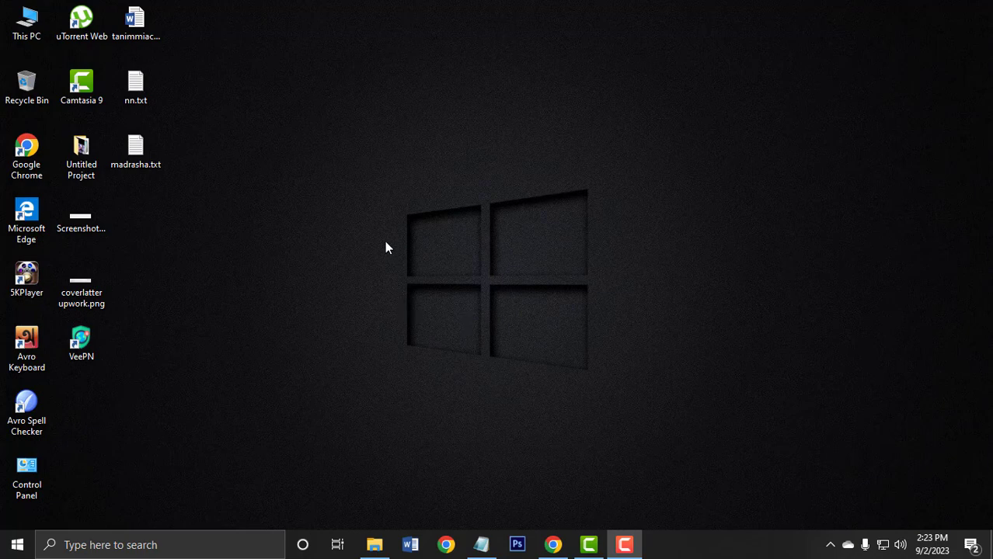
Switch to Chrome, open Google and search for "xampp download".
{"action": "left_click", "coordinate": [553, 546]}
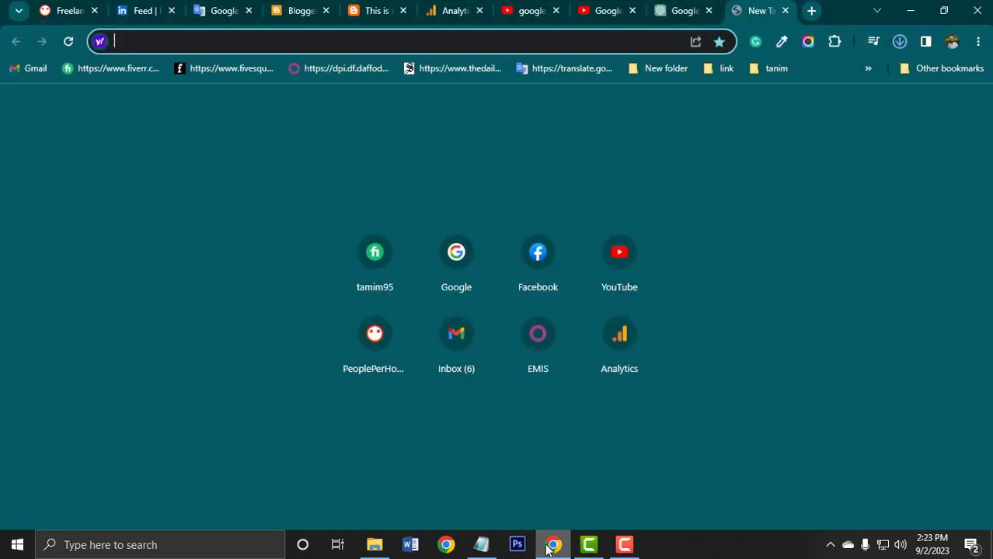
{"action": "left_click", "coordinate": [455, 259]}
{"action": "left_click", "coordinate": [464, 225]}
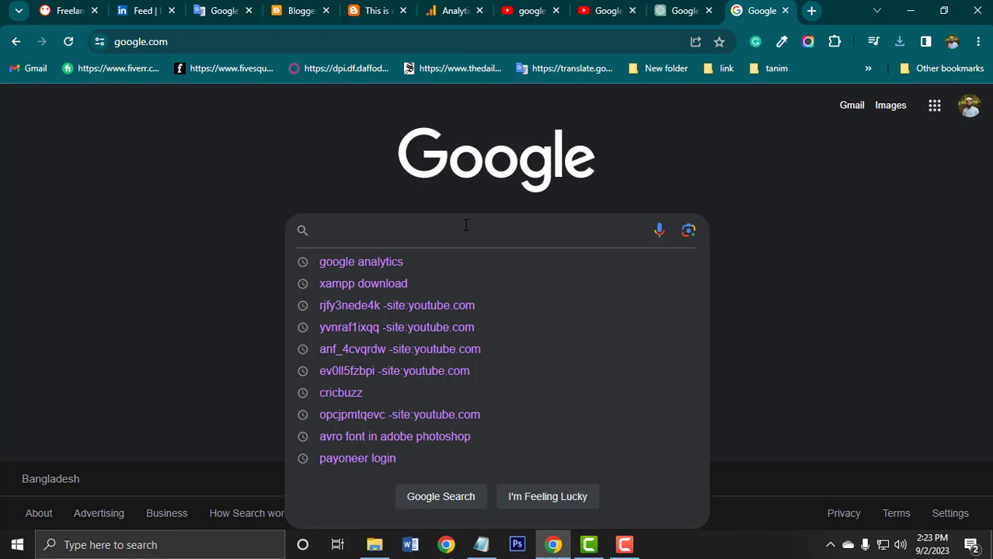
{"action": "type", "text": "xa"}
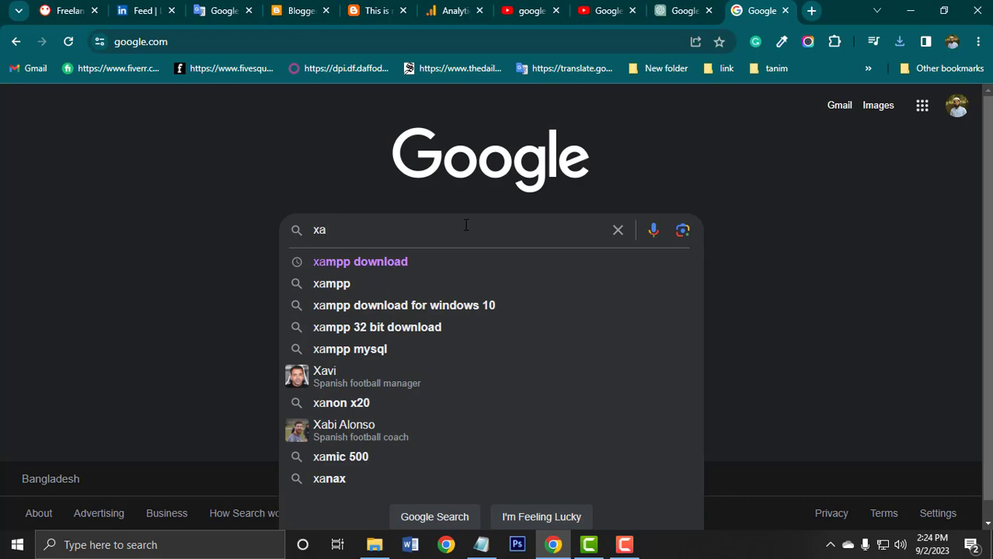
{"action": "left_click", "coordinate": [377, 261]}
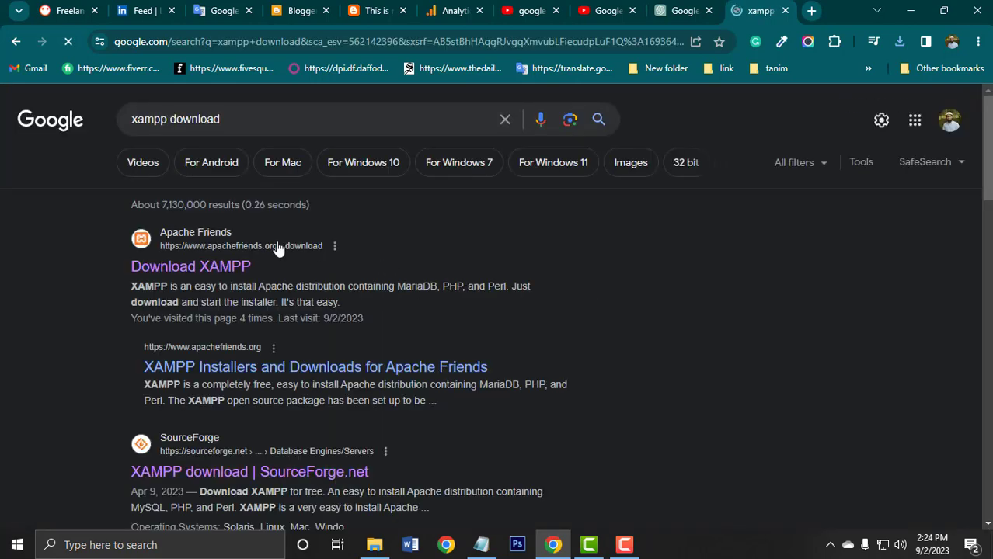
Open the Apache Friends "Download XAMPP" result and review the installers offered for Windows, Linux and OS X.
{"action": "left_click", "coordinate": [180, 269]}
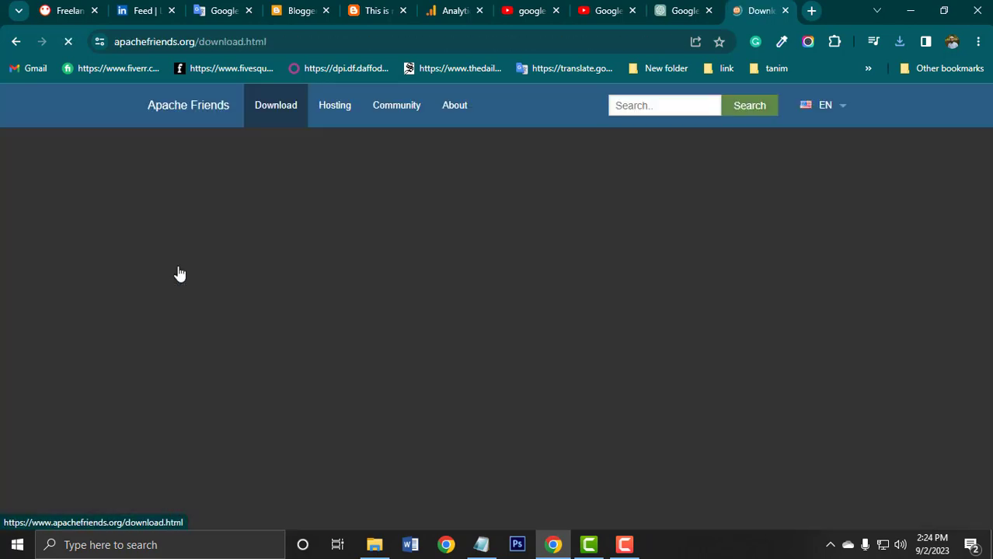
{"action": "scroll", "coordinate": [522, 278], "scroll_direction": "down", "scroll_amount": 1}
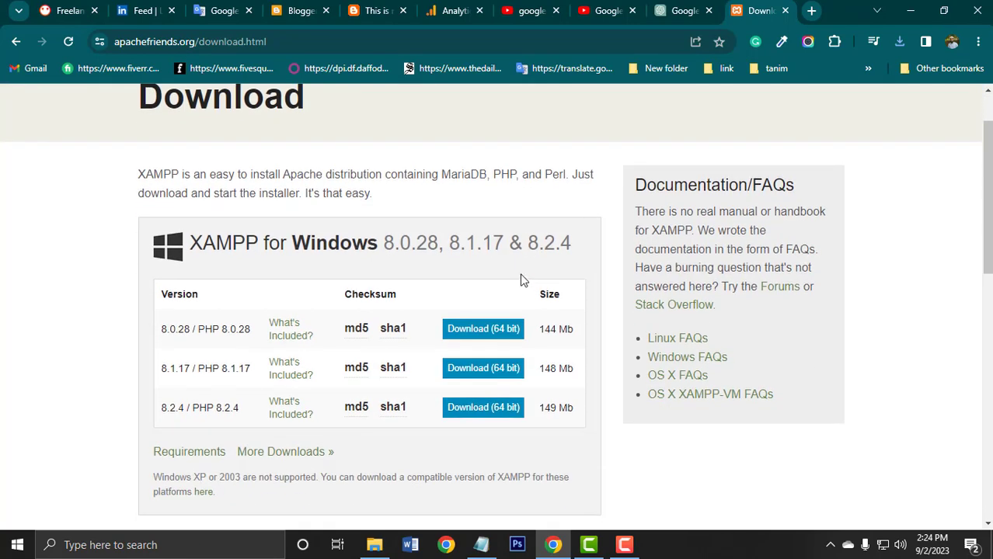
{"action": "scroll", "coordinate": [343, 263], "scroll_direction": "down", "scroll_amount": 3}
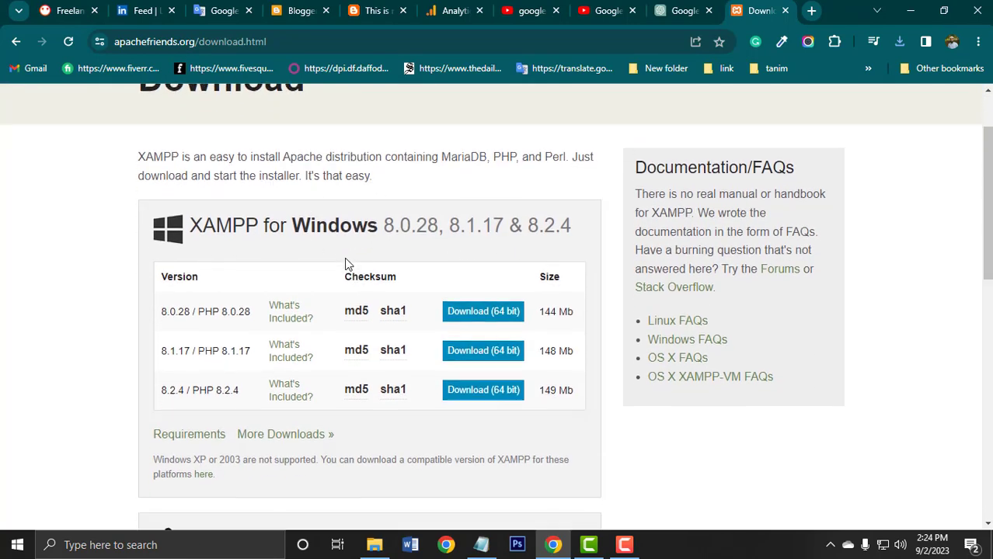
{"action": "scroll", "coordinate": [334, 337], "scroll_direction": "down", "scroll_amount": 5}
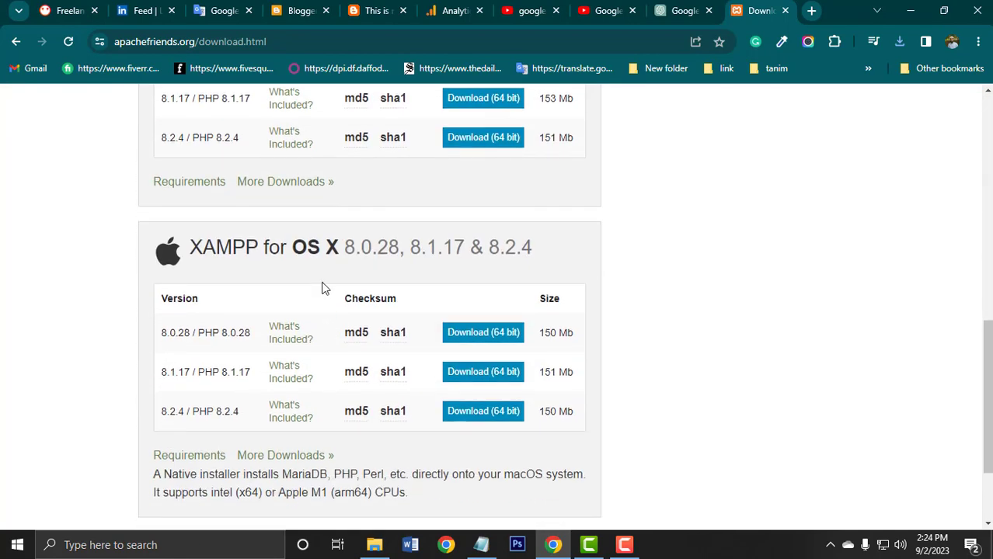
{"action": "scroll", "coordinate": [328, 303], "scroll_direction": "up", "scroll_amount": 8}
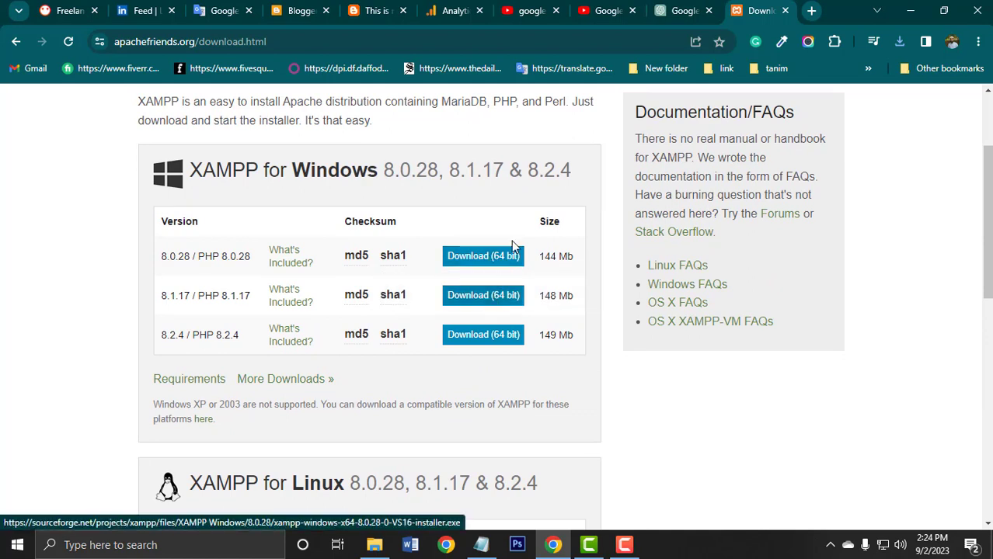
Check the computer's system type in the This PC properties, then return to the XAMPP download page in Chrome.
{"action": "left_click", "coordinate": [910, 10]}
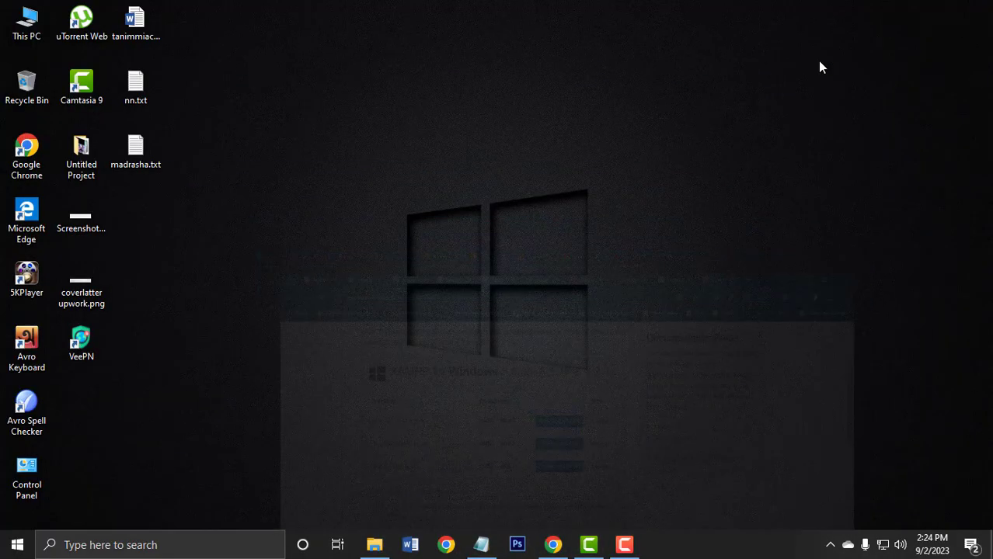
{"action": "double_click", "coordinate": [28, 21]}
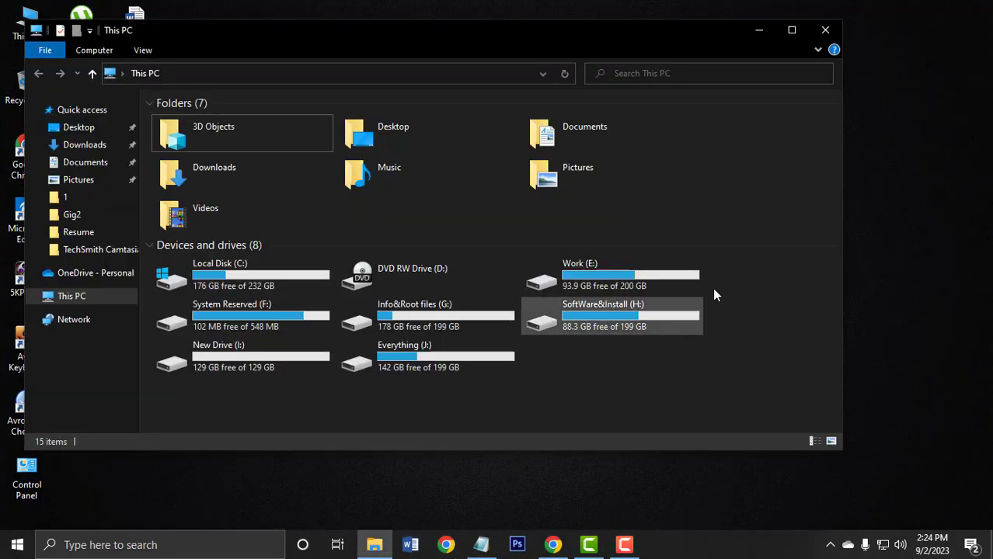
{"action": "left_click", "coordinate": [805, 29]}
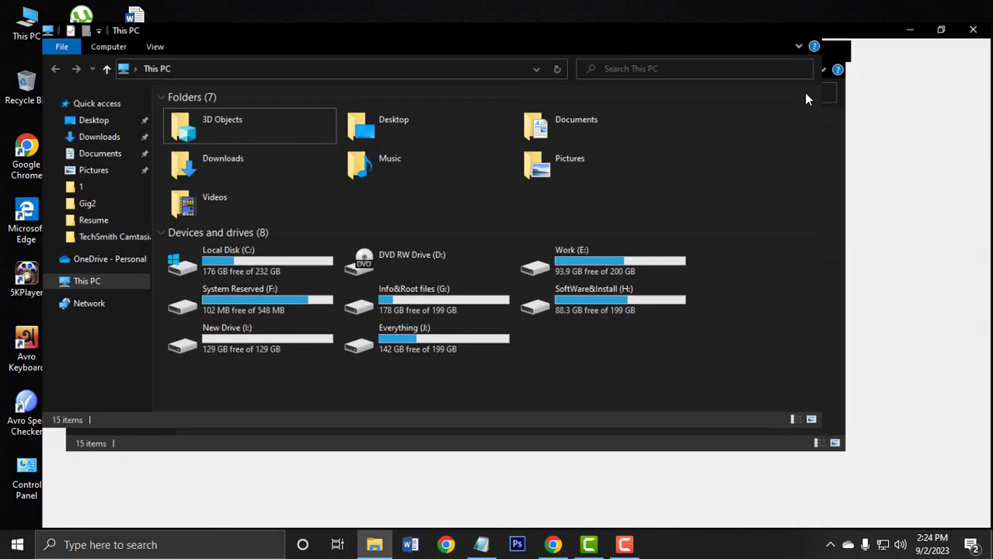
{"action": "right_click", "coordinate": [486, 348]}
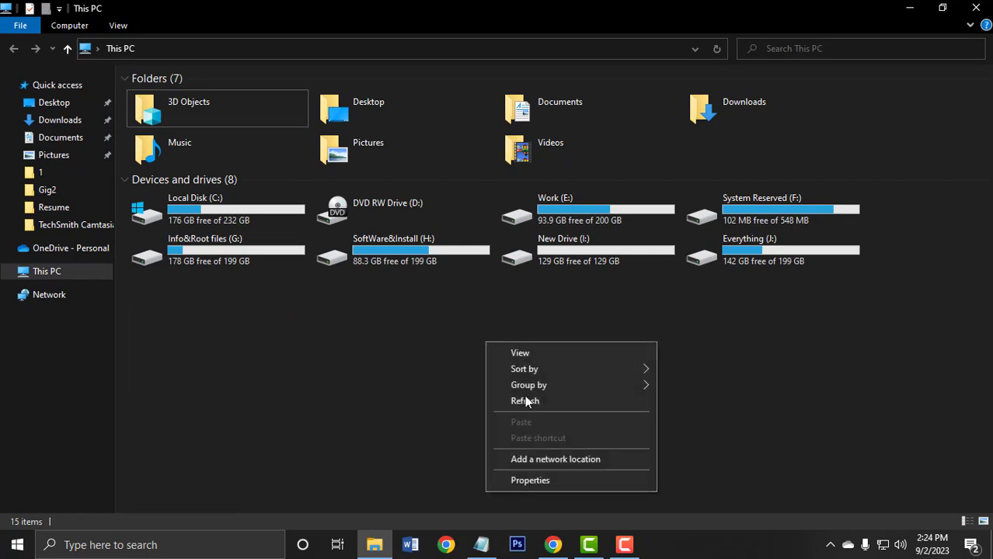
{"action": "left_click", "coordinate": [529, 480]}
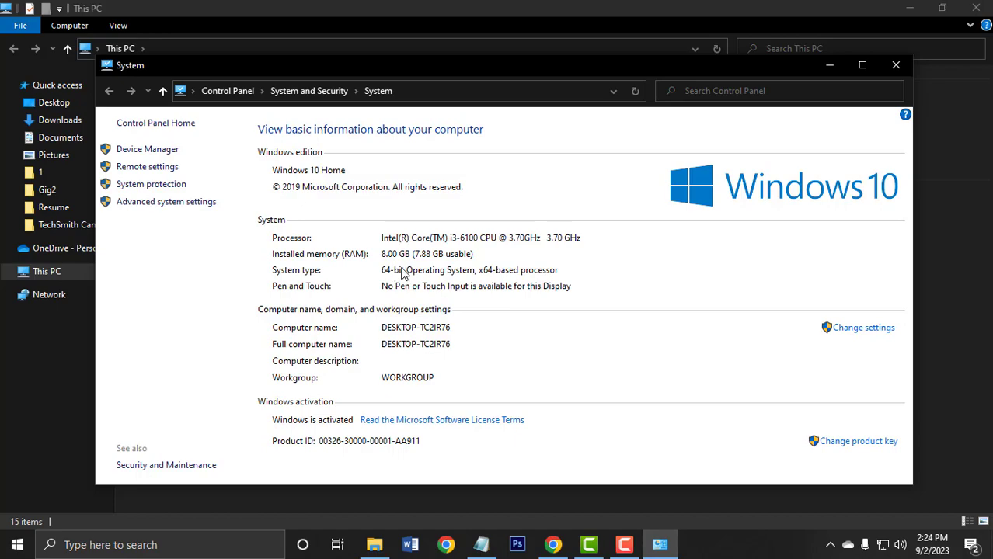
{"action": "left_click", "coordinate": [896, 65]}
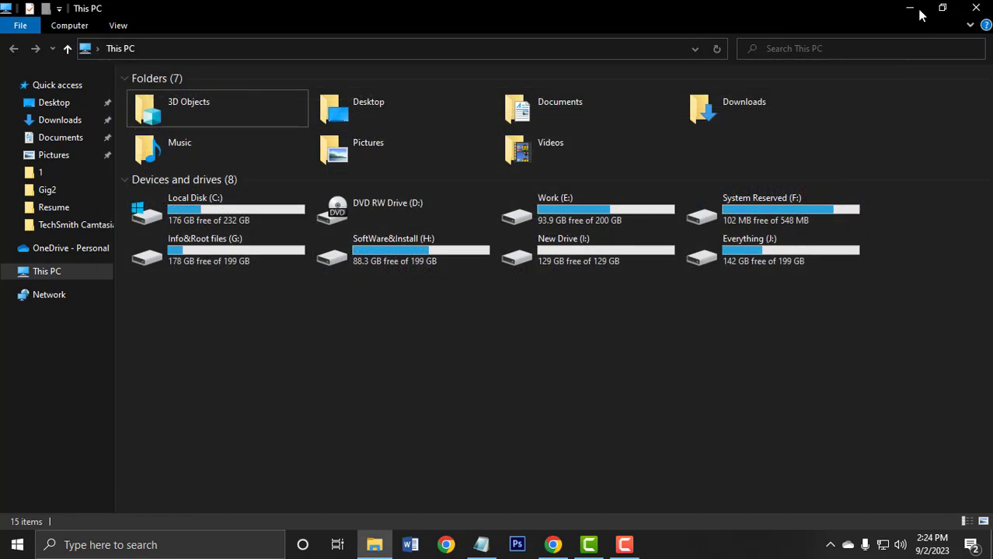
{"action": "left_click", "coordinate": [910, 8]}
{"action": "left_click", "coordinate": [563, 544]}
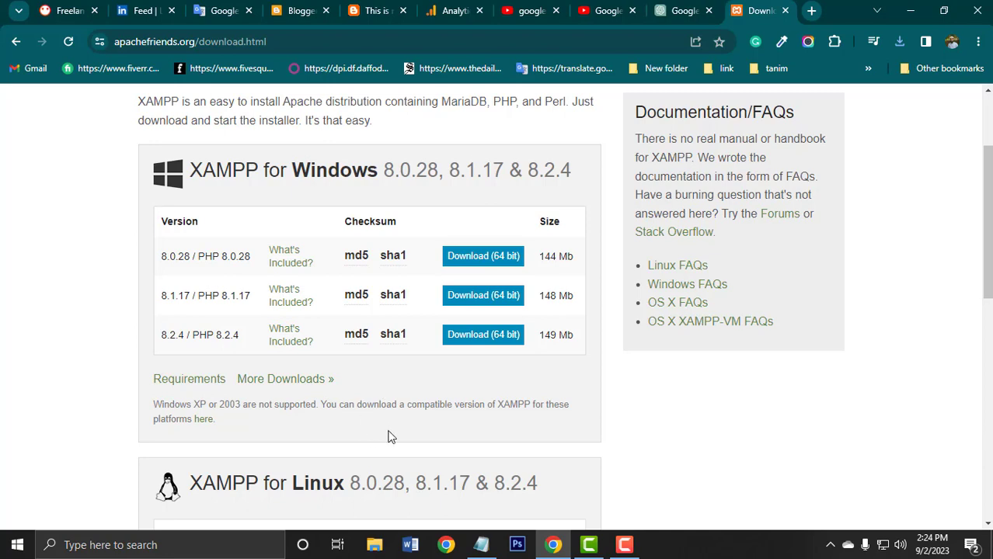
Download the 64-bit XAMPP 8.0.28 installer for Windows and save it in the Downloads folder.
{"action": "left_click", "coordinate": [471, 257]}
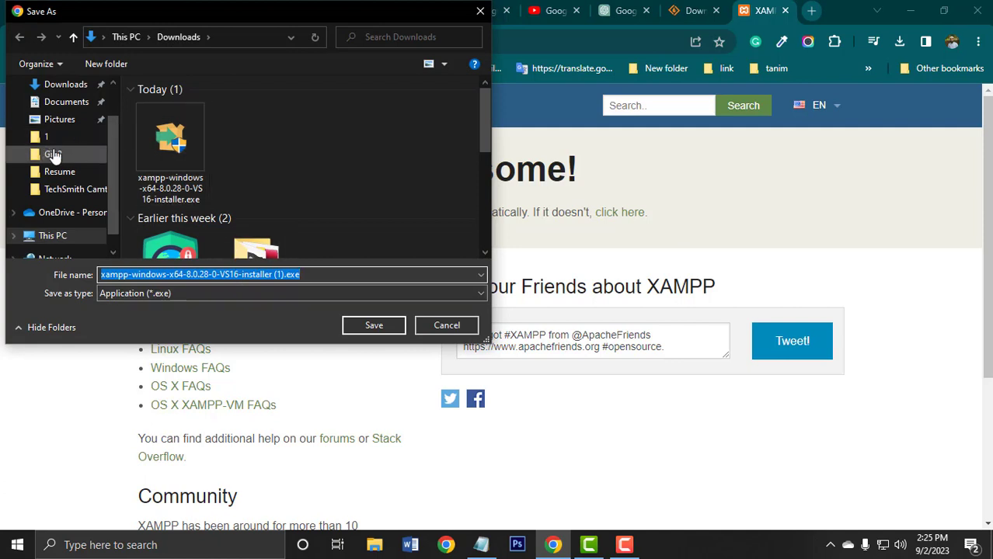
{"action": "scroll", "coordinate": [43, 125], "scroll_direction": "up", "scroll_amount": 2}
{"action": "left_click", "coordinate": [47, 113]}
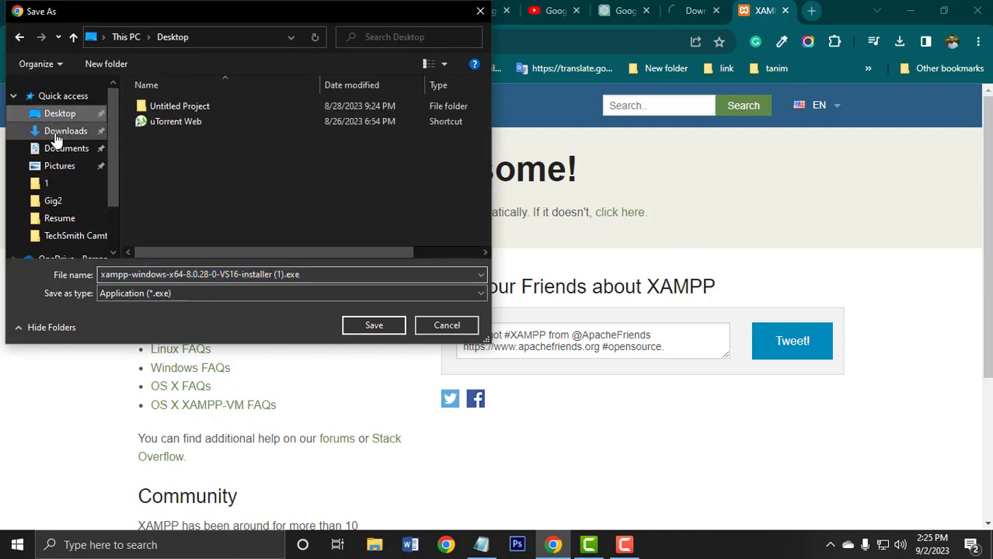
{"action": "left_click", "coordinate": [56, 132]}
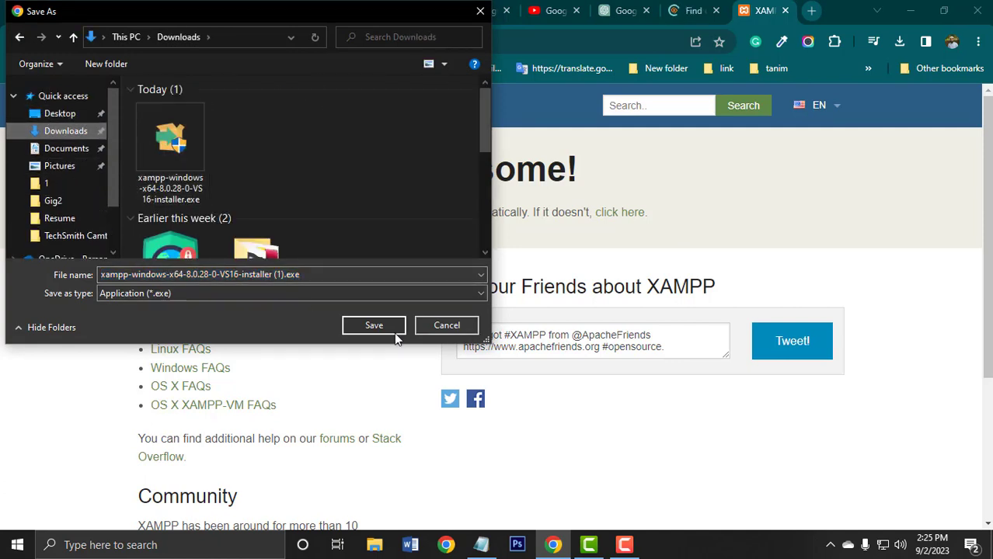
{"action": "left_click", "coordinate": [371, 326]}
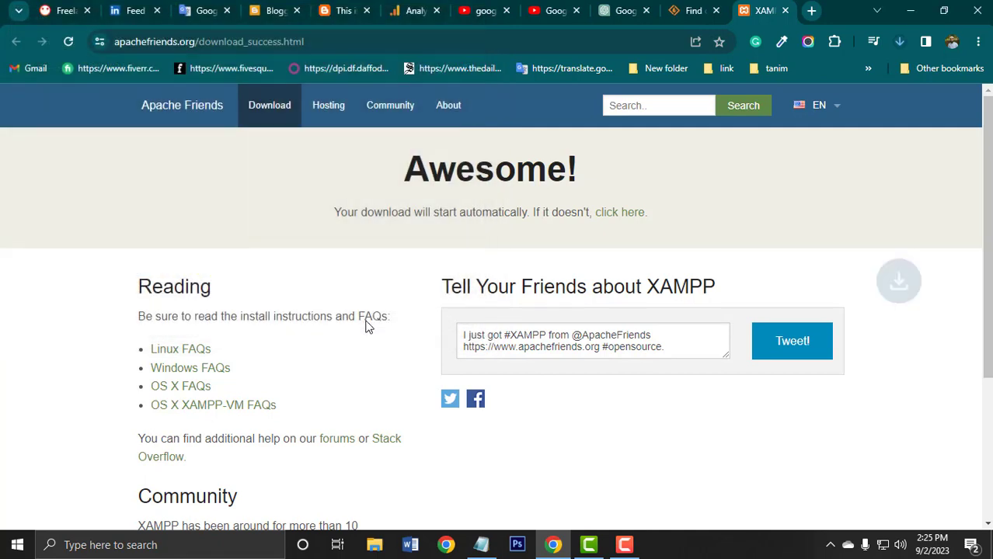
Pause the running XAMPP installer download from the recent downloads list.
{"action": "left_click", "coordinate": [898, 41]}
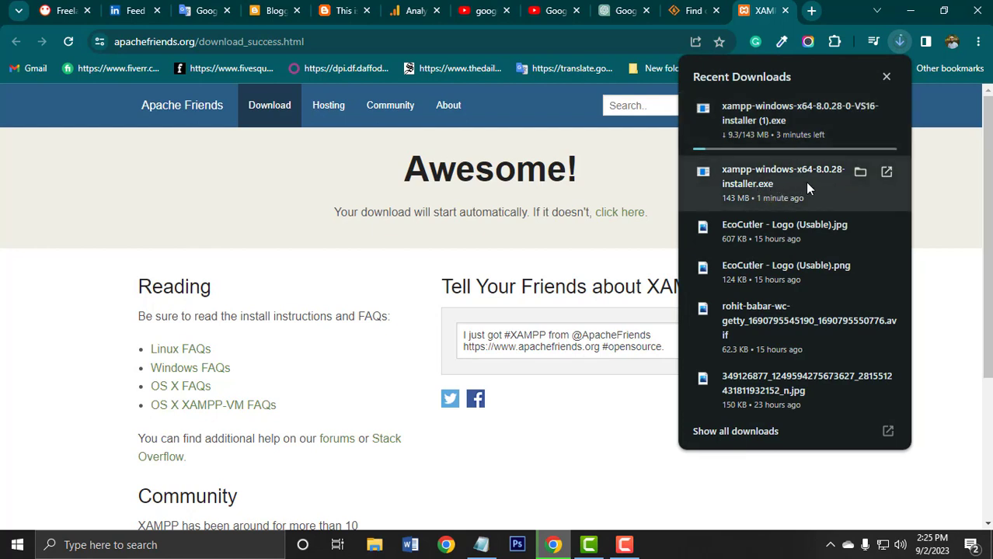
{"action": "left_click", "coordinate": [859, 107]}
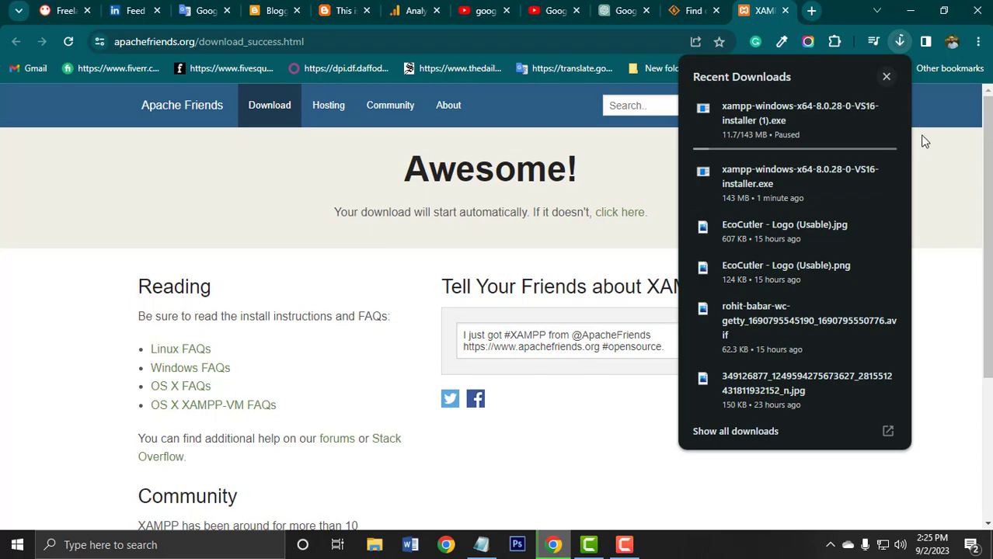
{"action": "left_click", "coordinate": [933, 156]}
Minimize Chrome and run the already downloaded XAMPP 8.0.28 installer from the Downloads folder in File Explorer.
{"action": "left_click", "coordinate": [910, 11]}
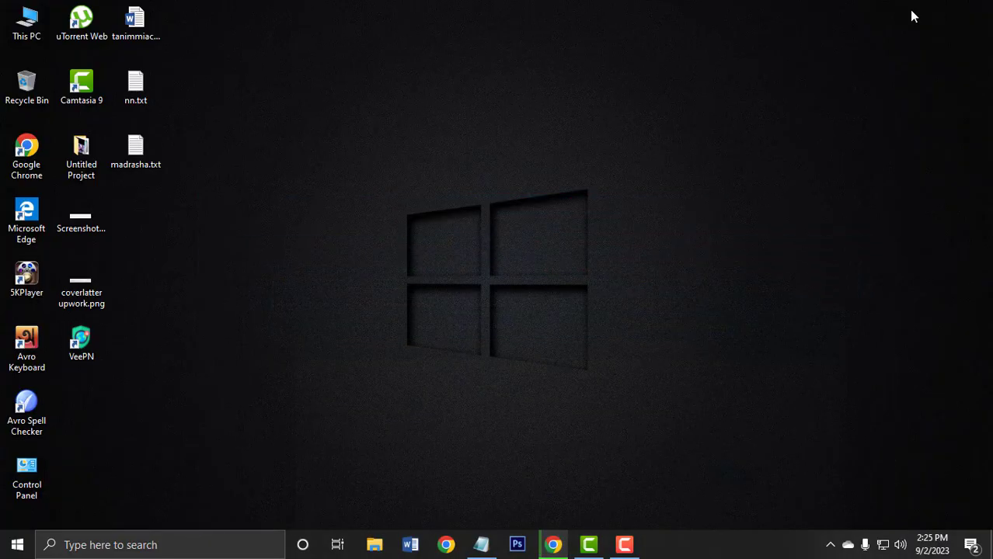
{"action": "double_click", "coordinate": [28, 24]}
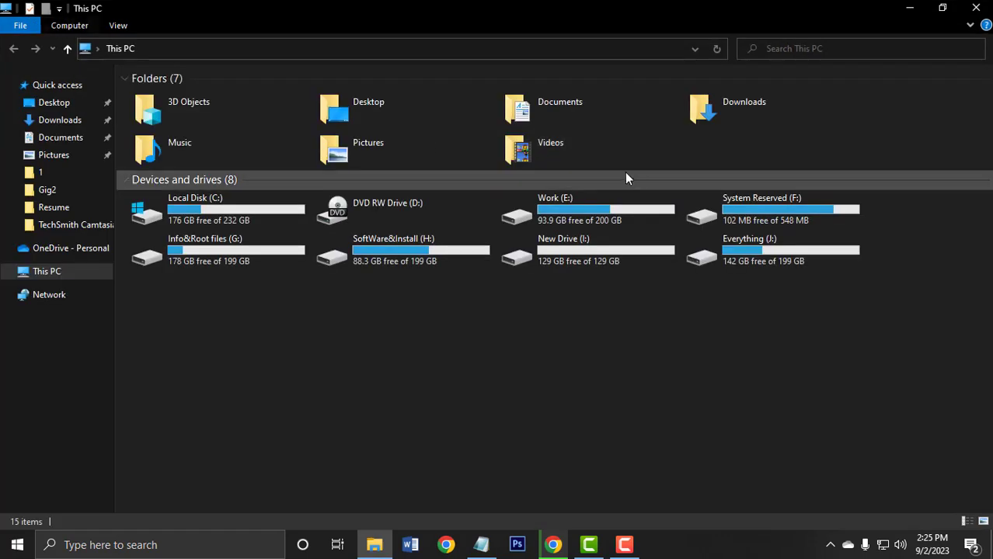
{"action": "double_click", "coordinate": [764, 110]}
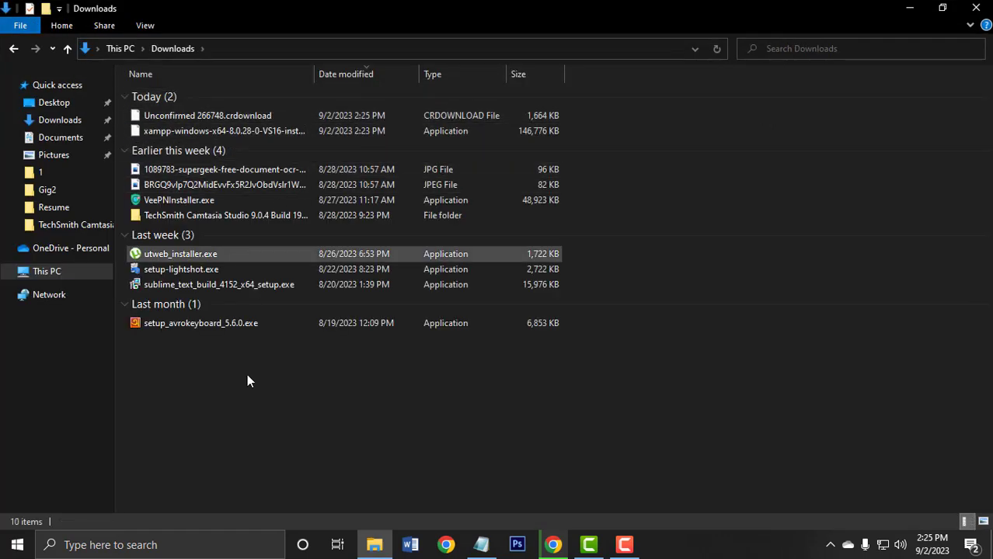
{"action": "left_click", "coordinate": [253, 131]}
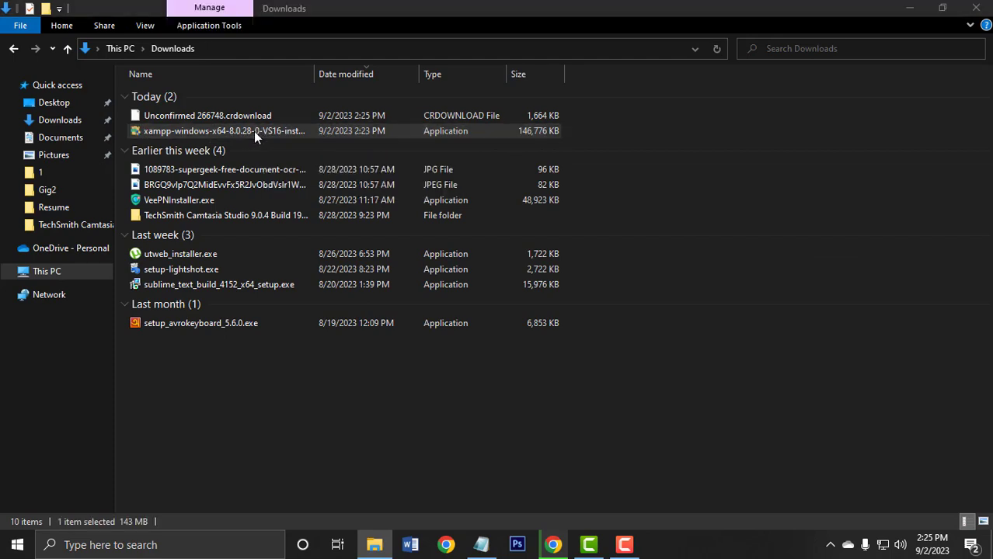
{"action": "double_click", "coordinate": [253, 132]}
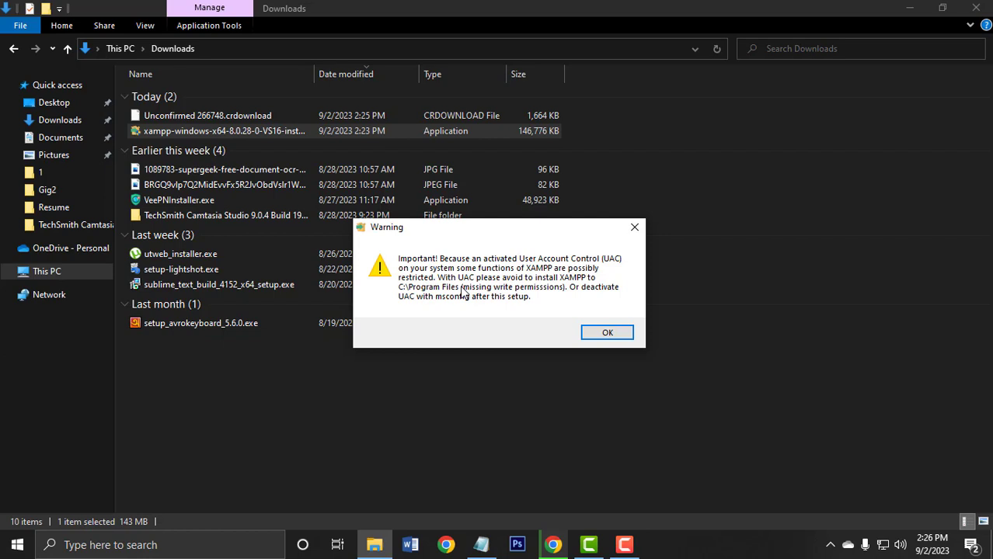
Dismiss the User Account Control warning, abort the XAMPP setup wizard and close the Downloads folder.
{"action": "left_click", "coordinate": [635, 229]}
{"action": "left_click", "coordinate": [644, 415]}
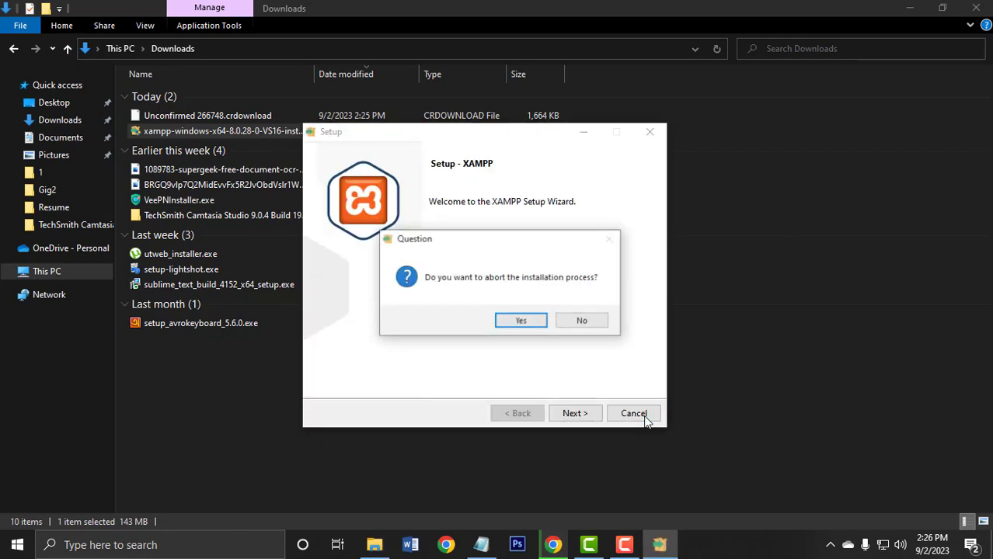
{"action": "left_click", "coordinate": [531, 321]}
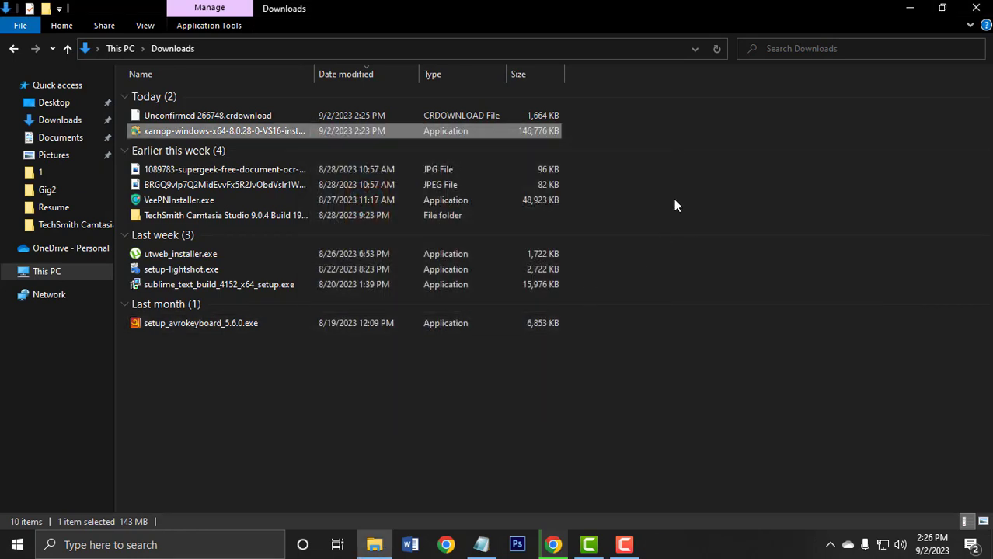
{"action": "left_click", "coordinate": [978, 8]}
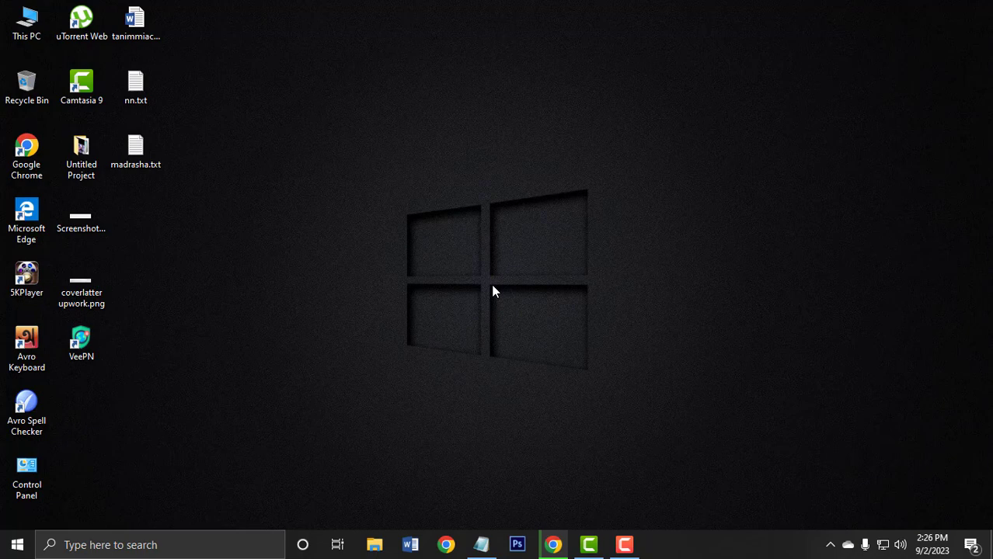
Search Windows for "xa" and open the XAMPP Control Panel.
{"action": "left_click", "coordinate": [192, 549]}
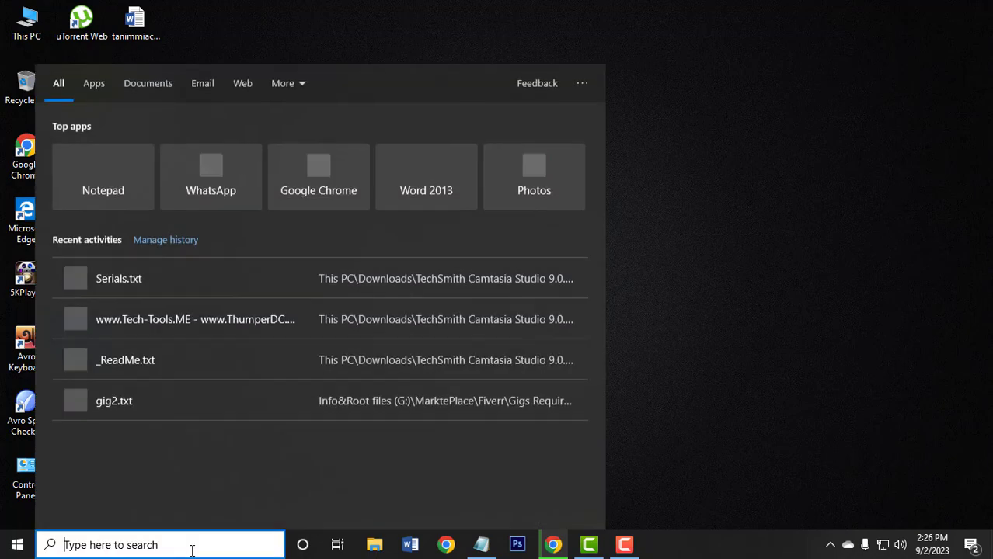
{"action": "type", "text": "xa"}
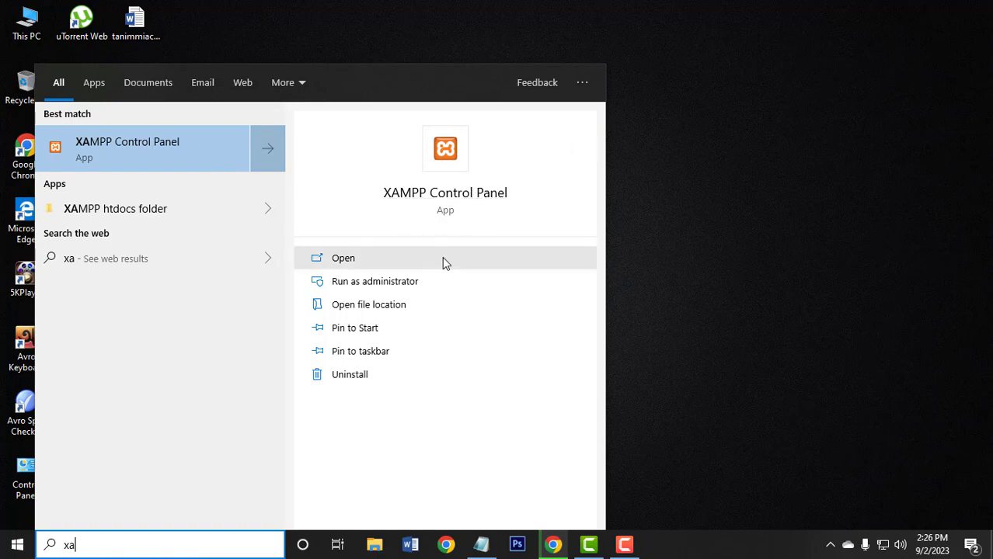
{"action": "left_click", "coordinate": [159, 150]}
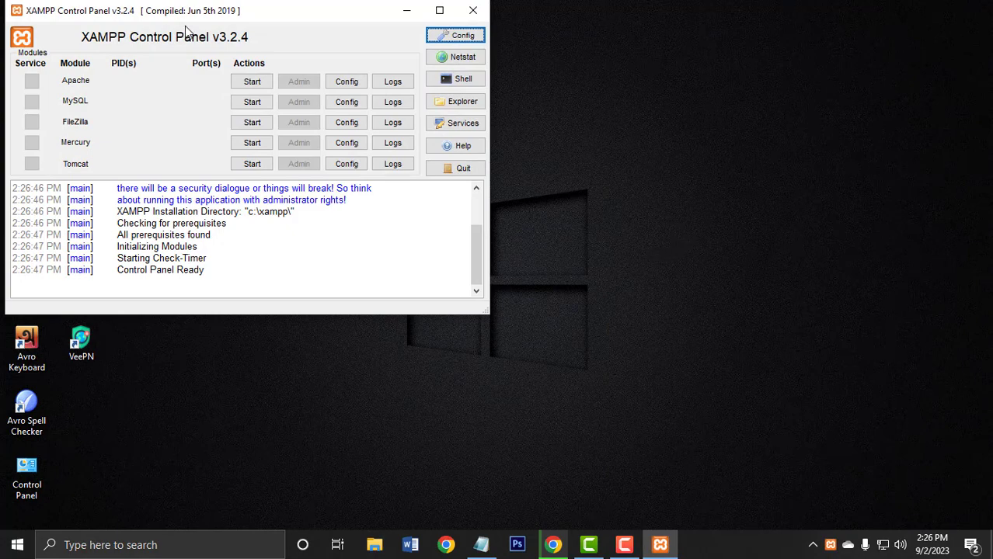
Move the XAMPP Control Panel toward the middle of the desktop and start the Apache and MySQL modules.
{"action": "left_click_drag", "start_coordinate": [268, 13], "coordinate": [466, 71]}
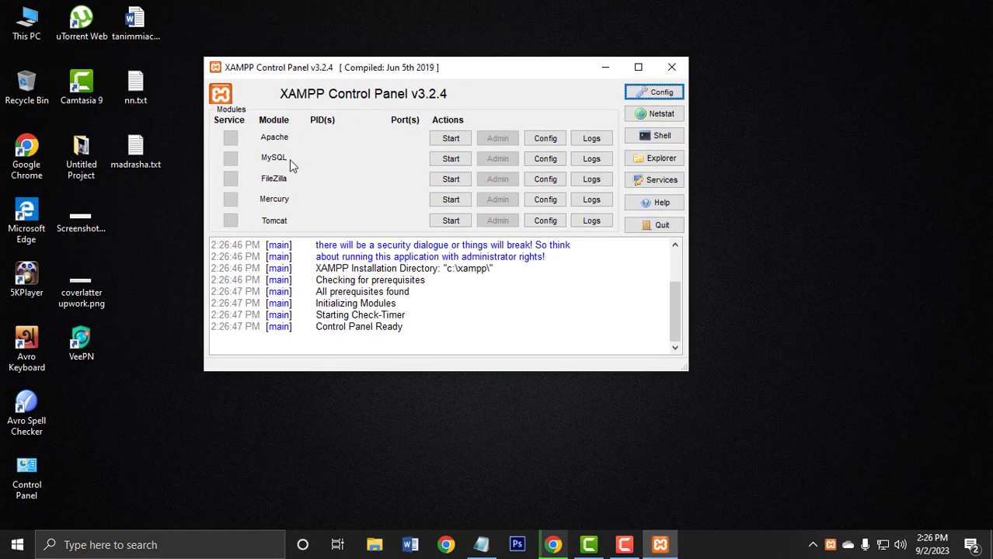
{"action": "left_click", "coordinate": [449, 139]}
{"action": "left_click", "coordinate": [442, 159]}
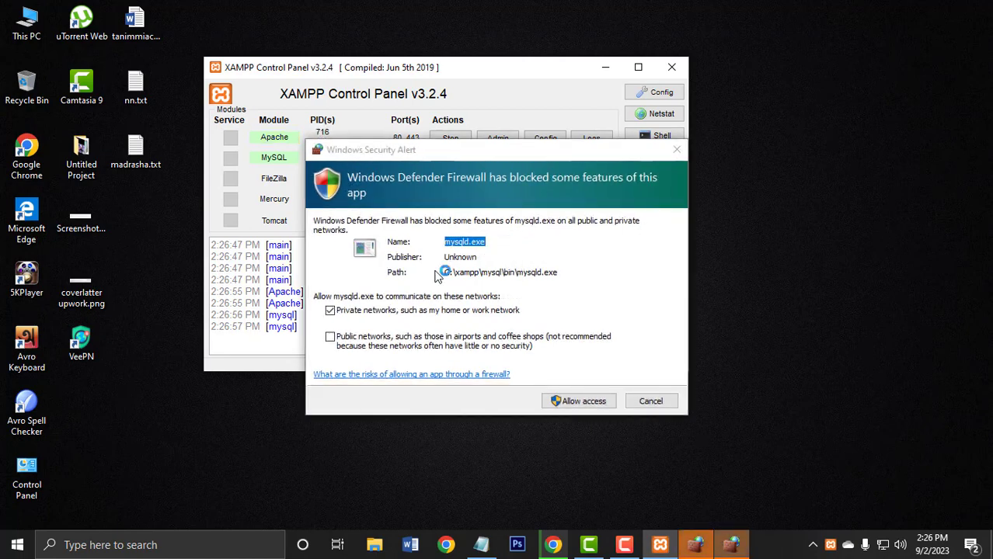
Cancel the Windows Defender Firewall alerts and minimize the XAMPP Control Panel.
{"action": "left_click", "coordinate": [649, 400]}
{"action": "left_click", "coordinate": [650, 401]}
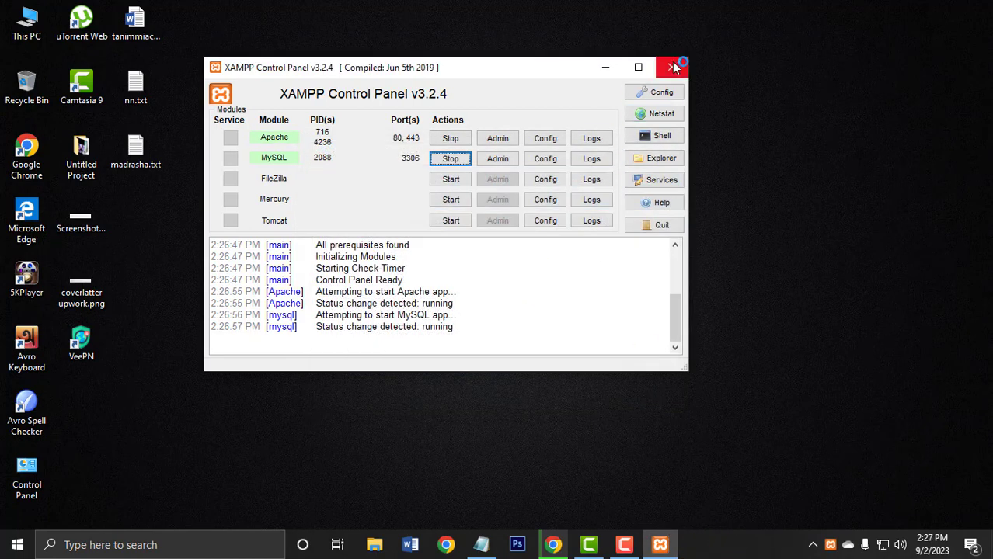
{"action": "left_click", "coordinate": [607, 69]}
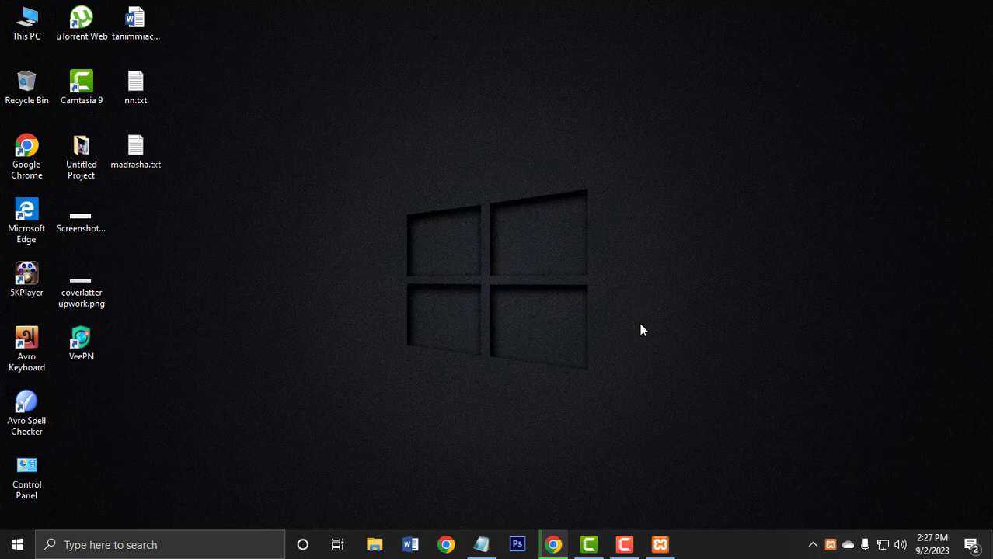
Switch to Chrome and close the Apache Friends and SourceForge XAMPP pages.
{"action": "left_click", "coordinate": [553, 545]}
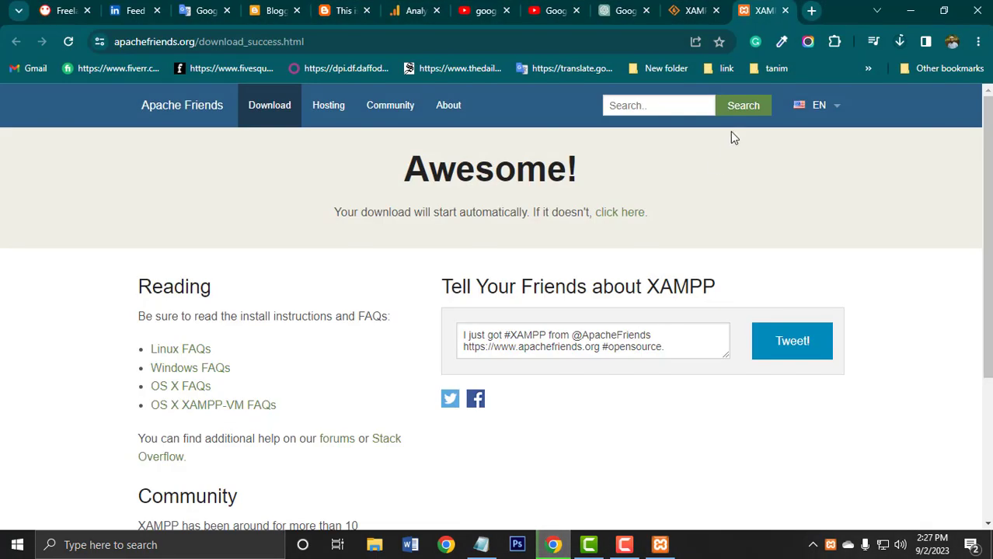
{"action": "left_click", "coordinate": [784, 10]}
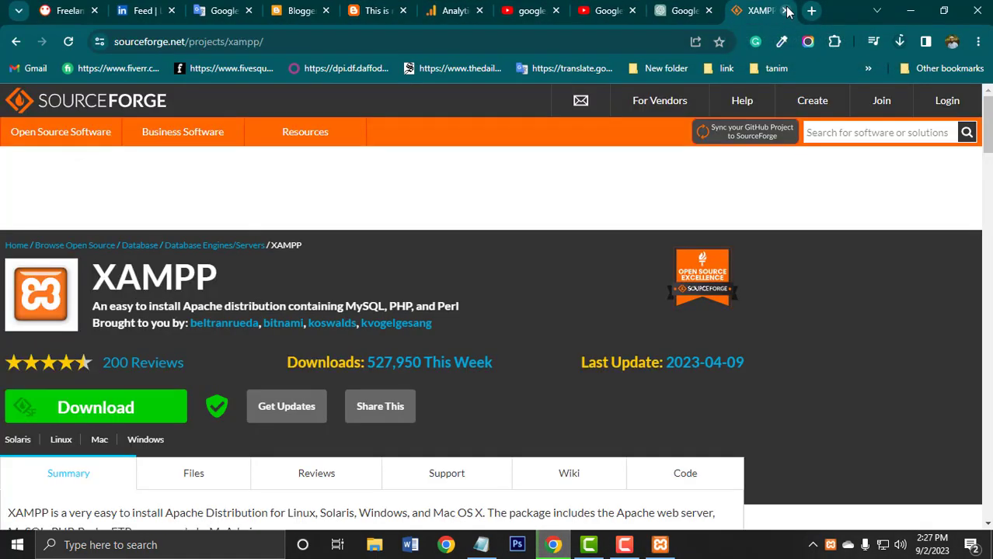
{"action": "left_click", "coordinate": [785, 10]}
Search Google for "wordpress download" in a new tab and open the WordPress.org download page.
{"action": "left_click", "coordinate": [811, 10]}
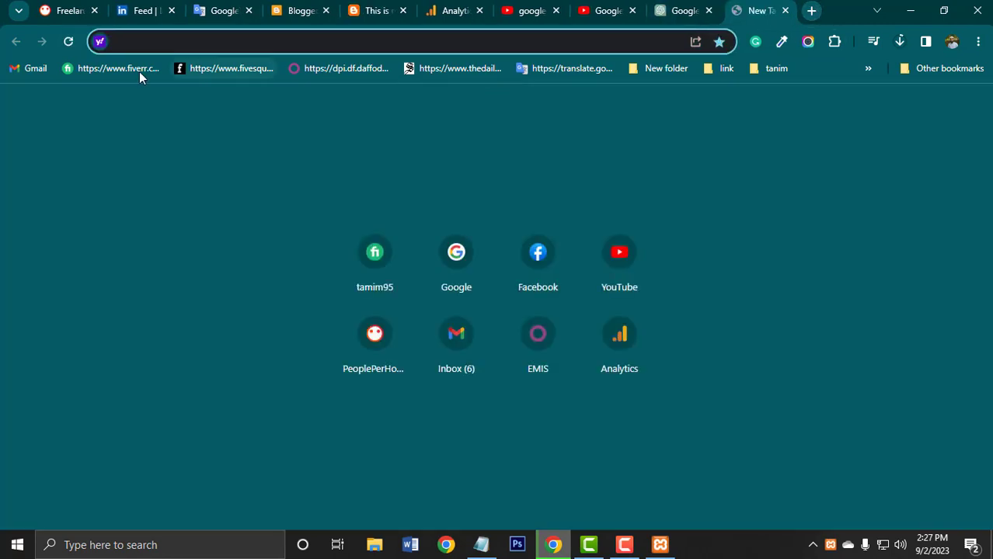
{"action": "left_click", "coordinate": [446, 260]}
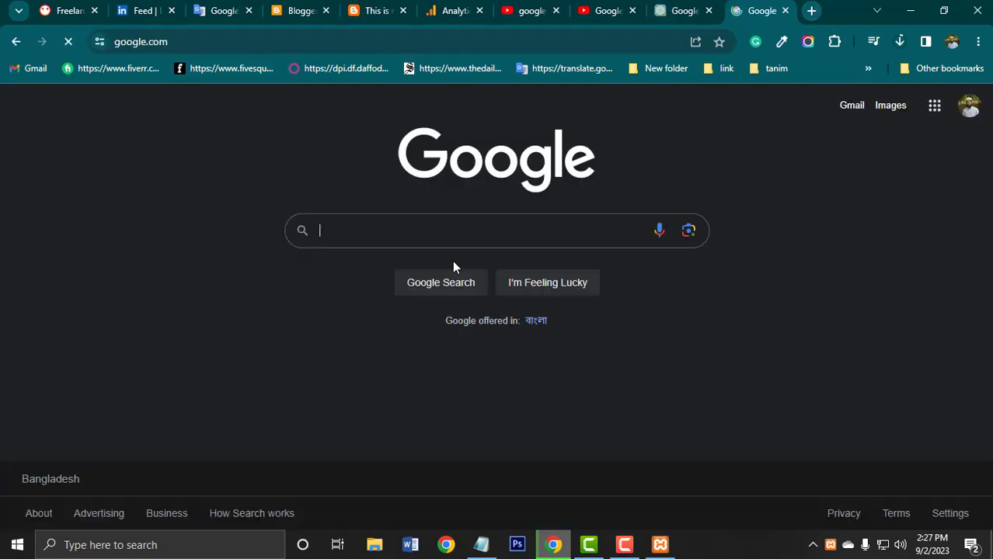
{"action": "left_click", "coordinate": [454, 229]}
{"action": "type", "text": "w"}
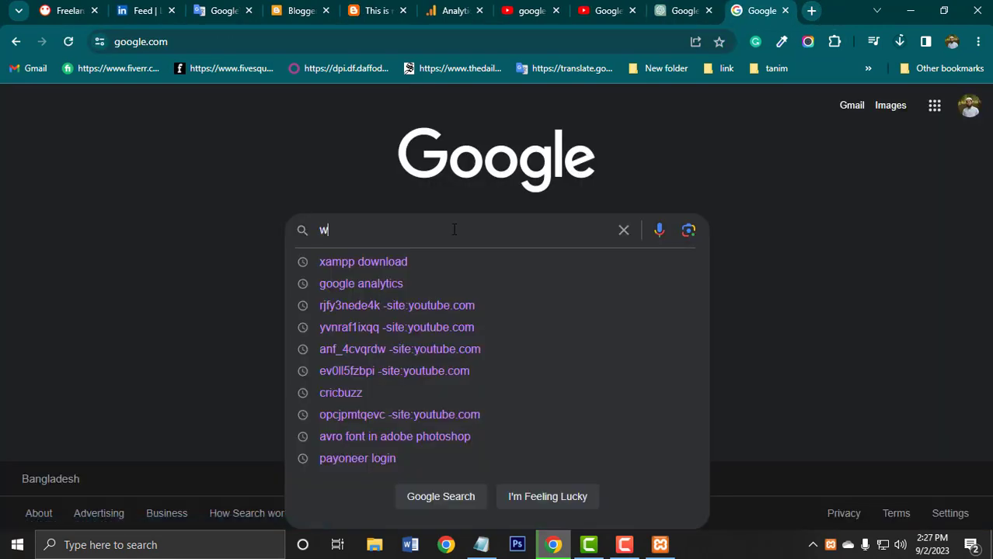
{"action": "type", "text": "ordpress"}
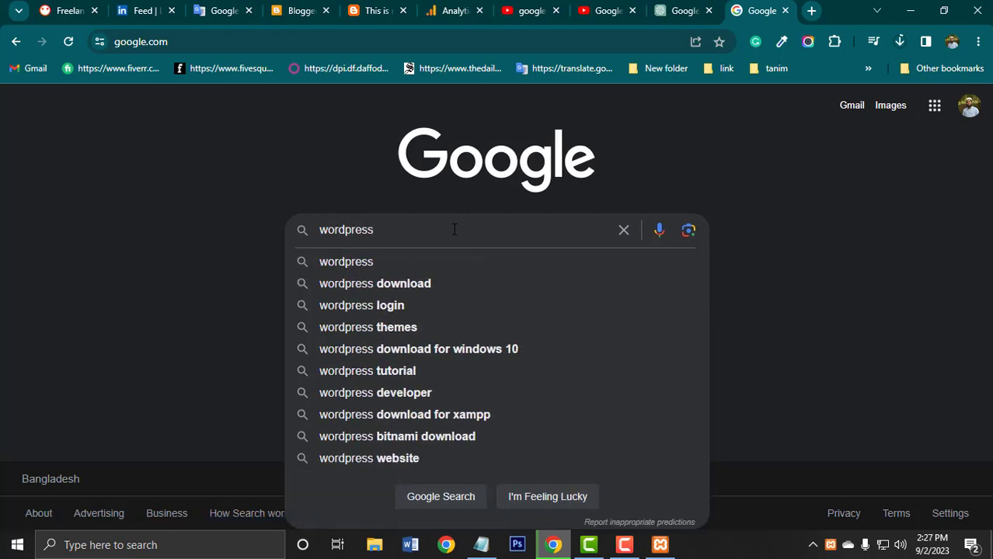
{"action": "left_click", "coordinate": [423, 284]}
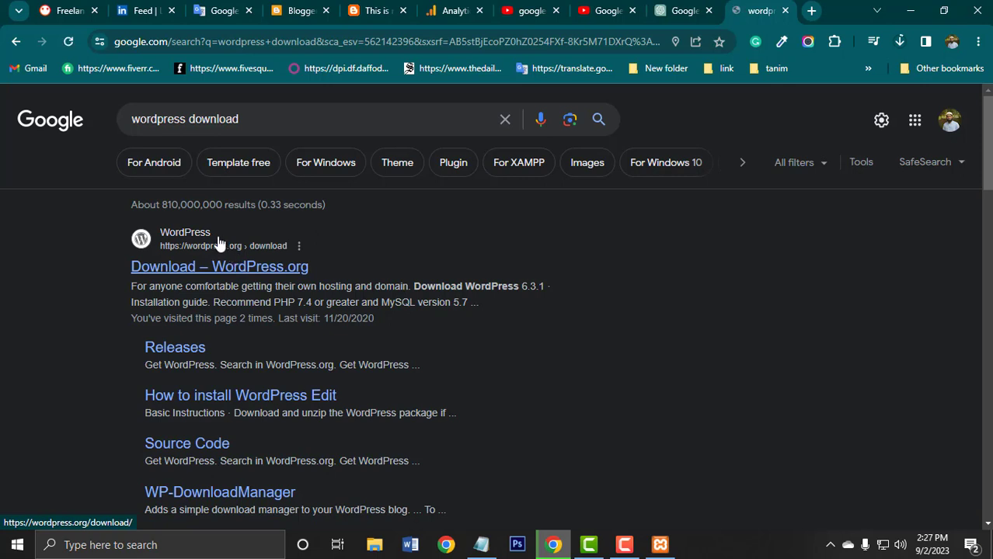
{"action": "left_click", "coordinate": [247, 269]}
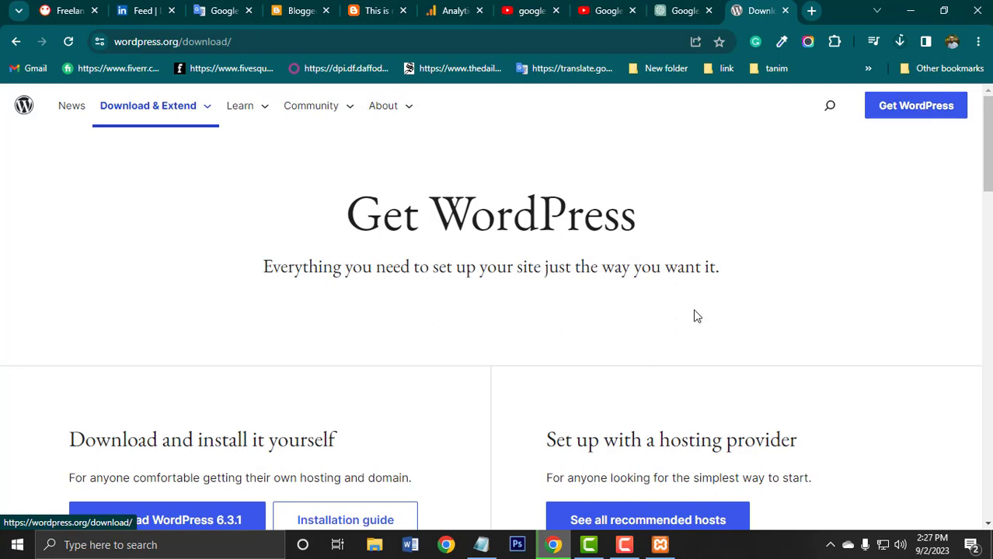
Download WordPress 6.3.1 and save wordpress-6.3.1.zip in the Downloads folder.
{"action": "scroll", "coordinate": [694, 314], "scroll_direction": "down", "scroll_amount": 2}
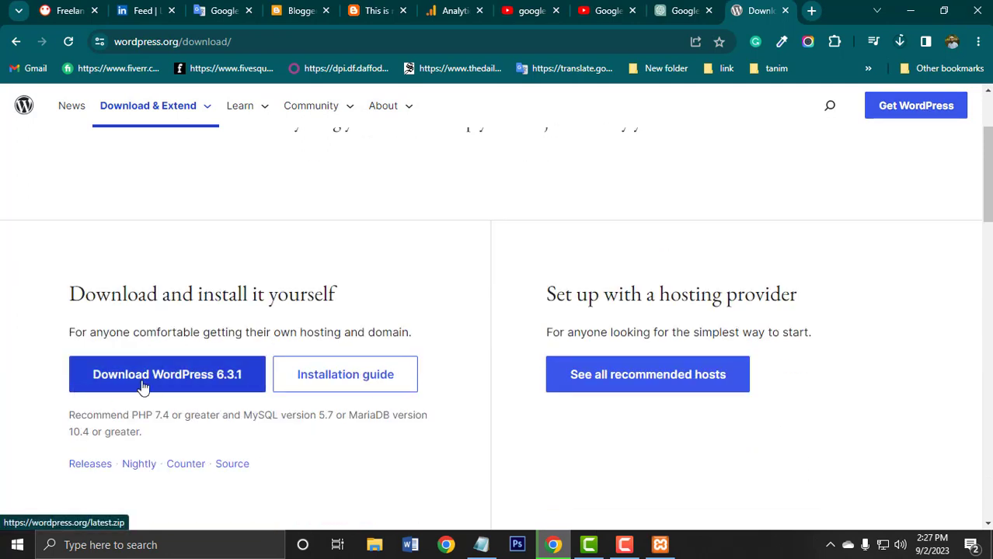
{"action": "scroll", "coordinate": [142, 386], "scroll_direction": "down", "scroll_amount": 1}
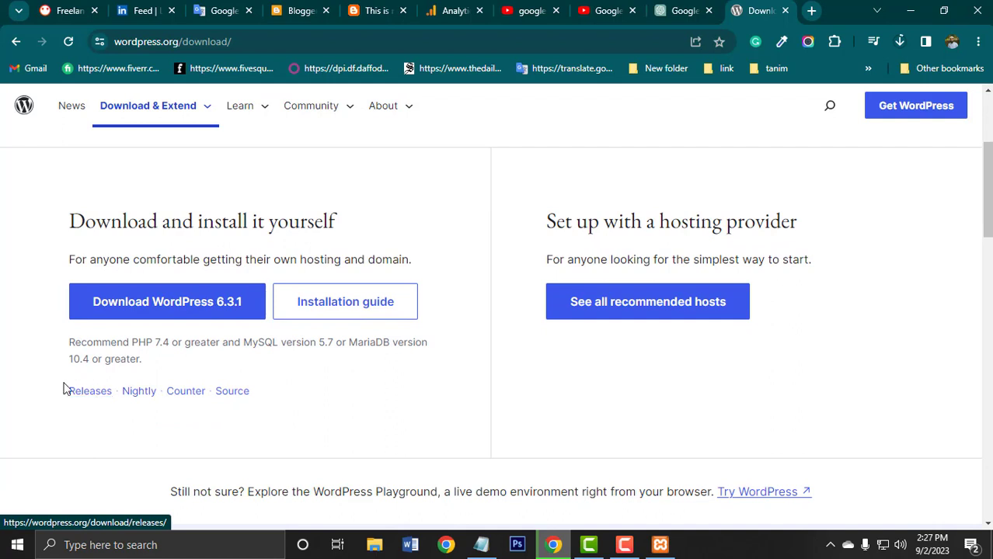
{"action": "left_click", "coordinate": [184, 305]}
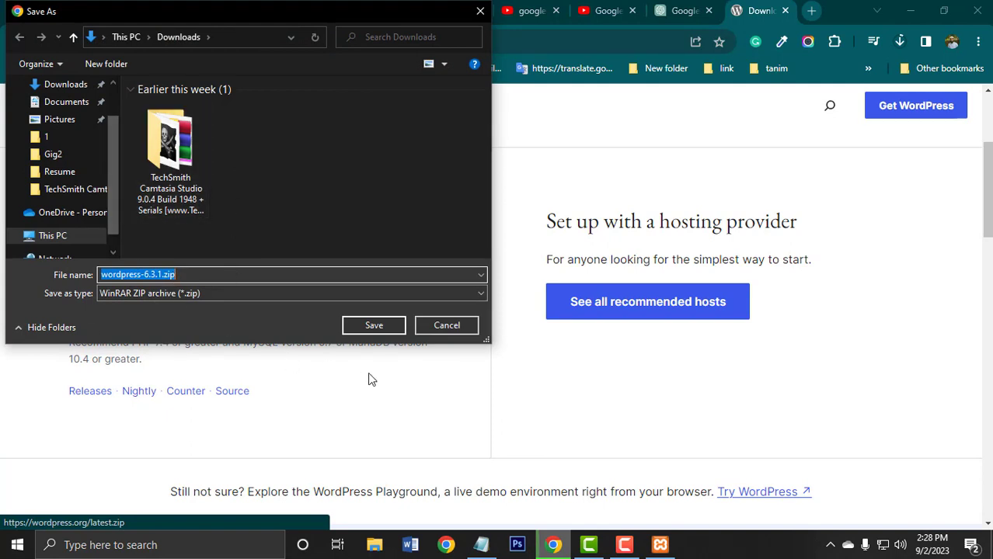
{"action": "left_click", "coordinate": [373, 326]}
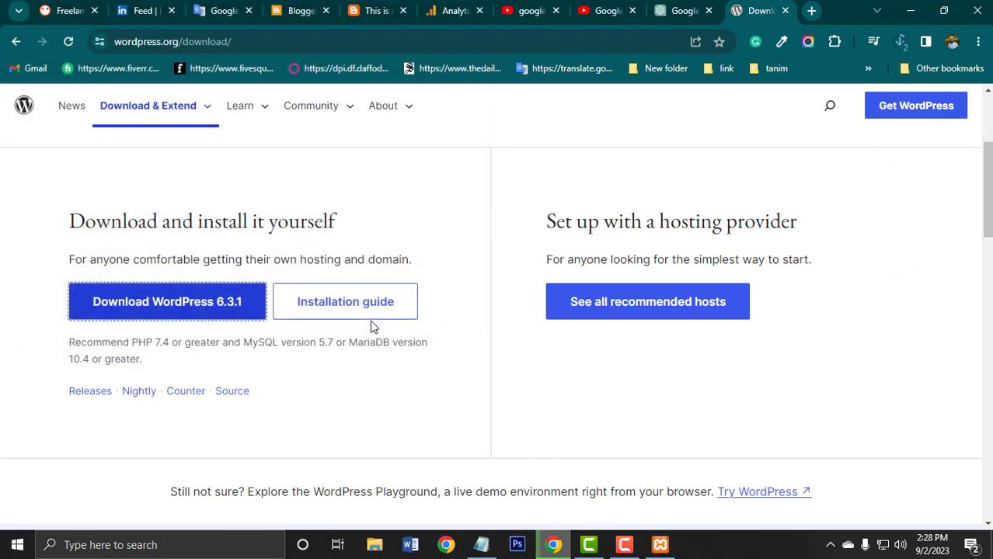
Check the progress of the wordpress-6.3.1.zip download in the browser's recent downloads.
{"action": "left_click", "coordinate": [900, 43]}
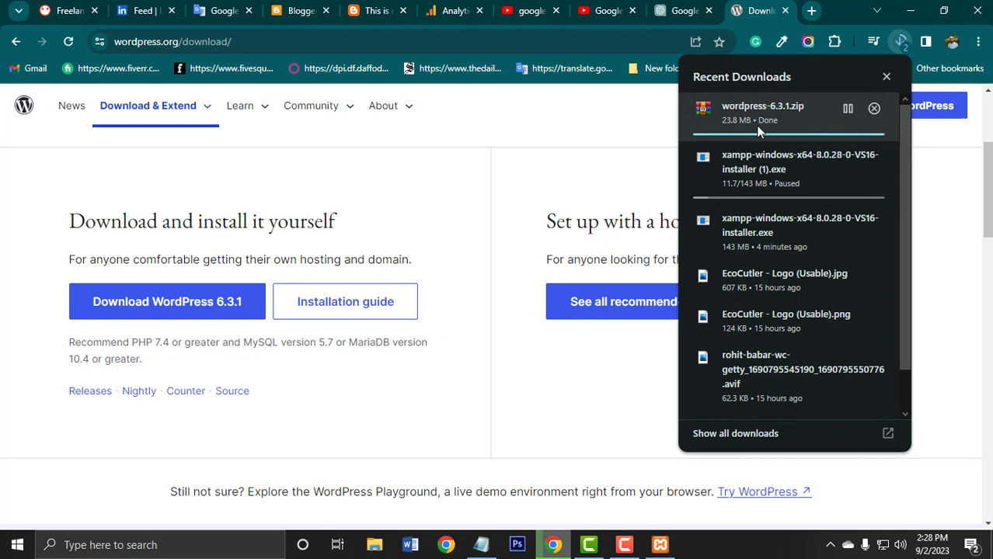
{"action": "left_click", "coordinate": [637, 130]}
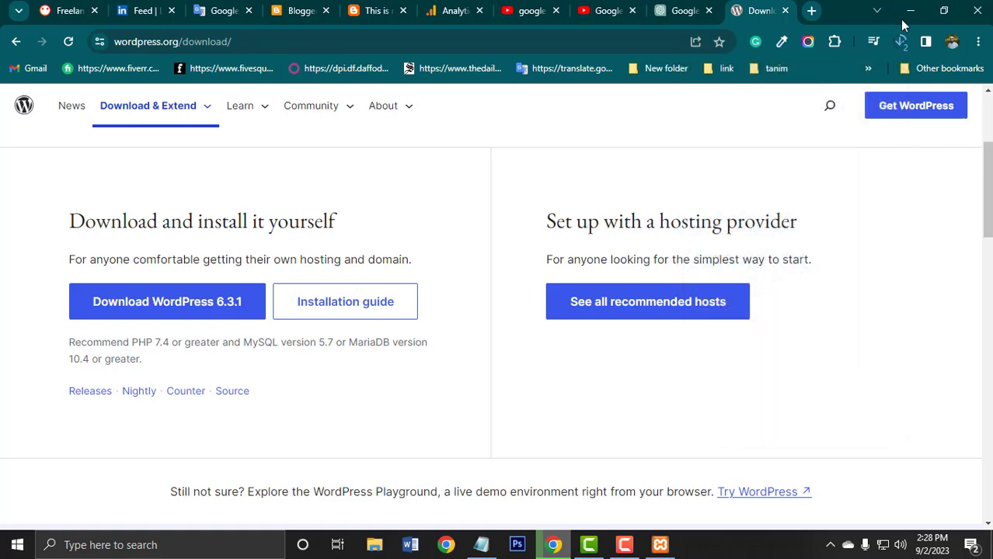
{"action": "left_click", "coordinate": [900, 42]}
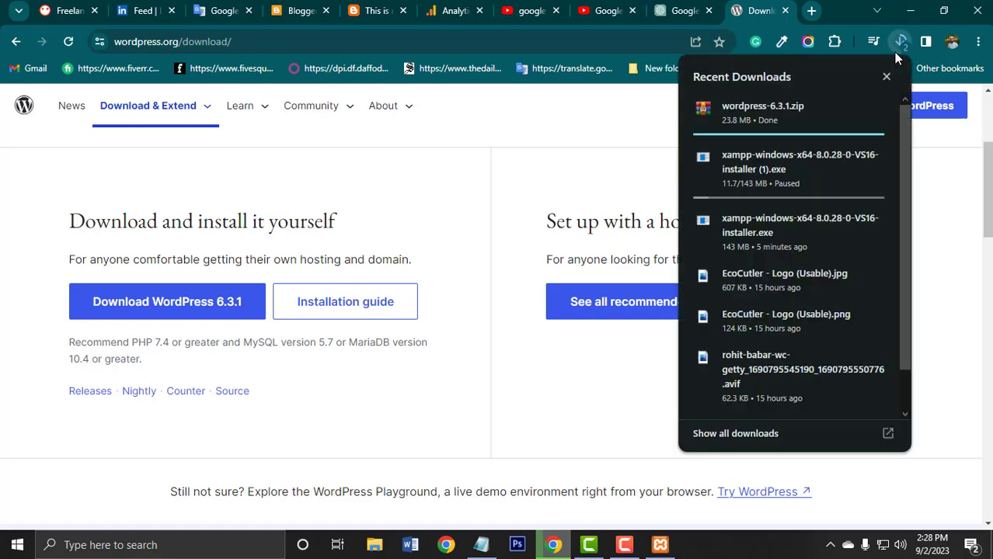
{"action": "left_click", "coordinate": [592, 151]}
Minimize Chrome and extract wordpress-6.3.1.zip from the Downloads folder into its default wordpress-6.3.1 folder.
{"action": "left_click", "coordinate": [910, 10]}
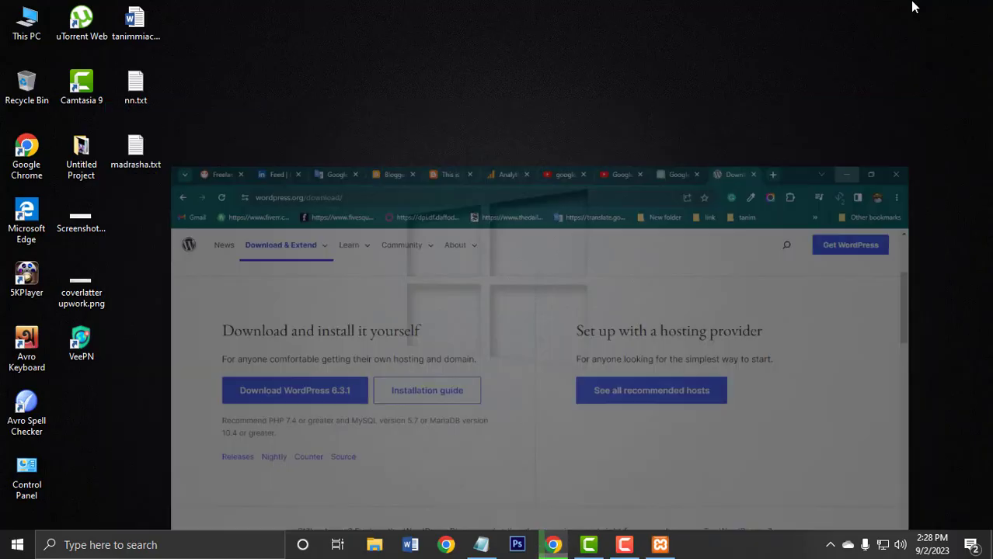
{"action": "double_click", "coordinate": [28, 18]}
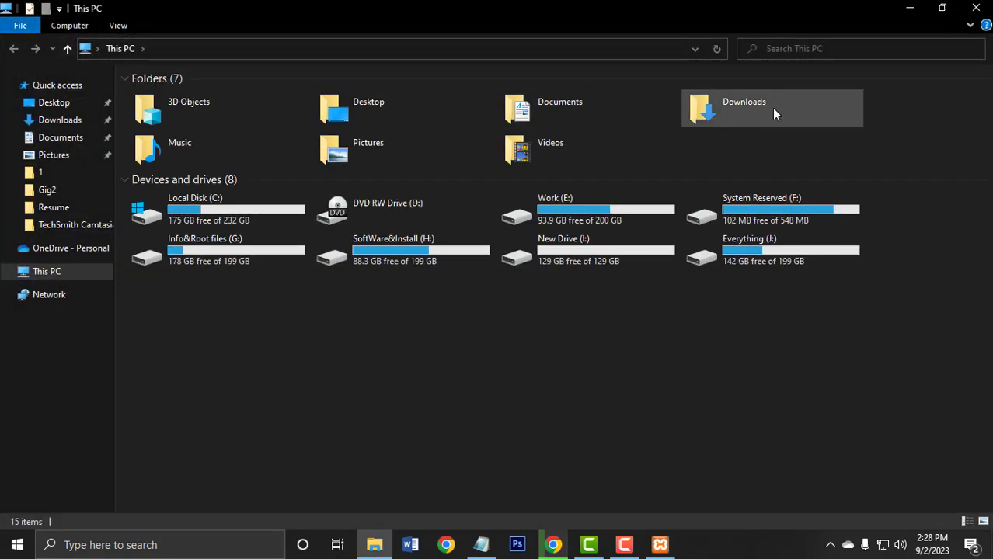
{"action": "double_click", "coordinate": [773, 113]}
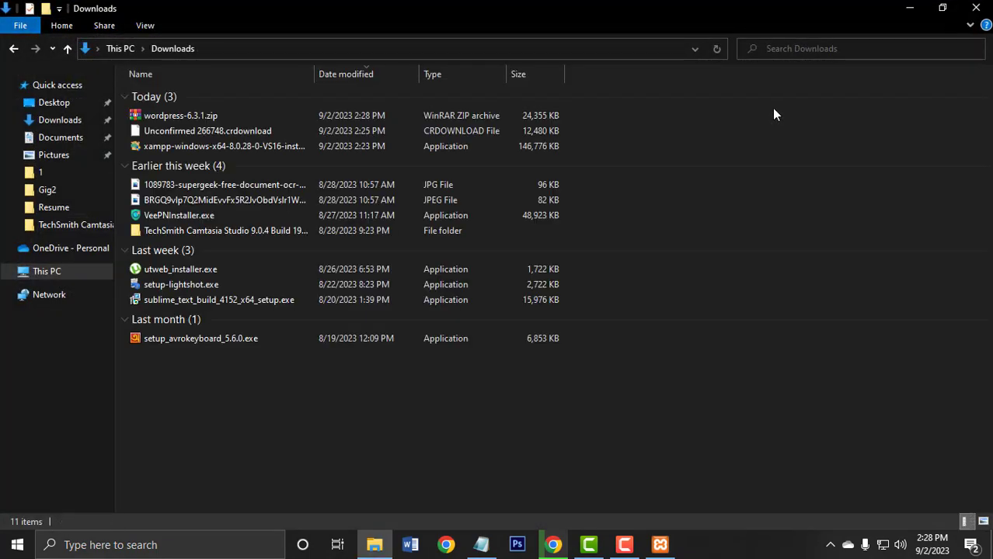
{"action": "left_click", "coordinate": [198, 119]}
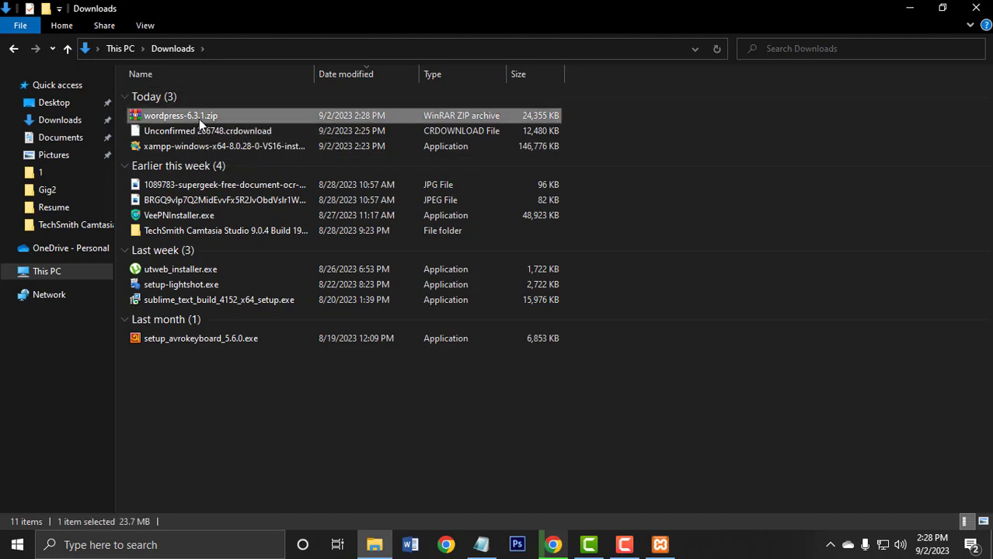
{"action": "right_click", "coordinate": [206, 114]}
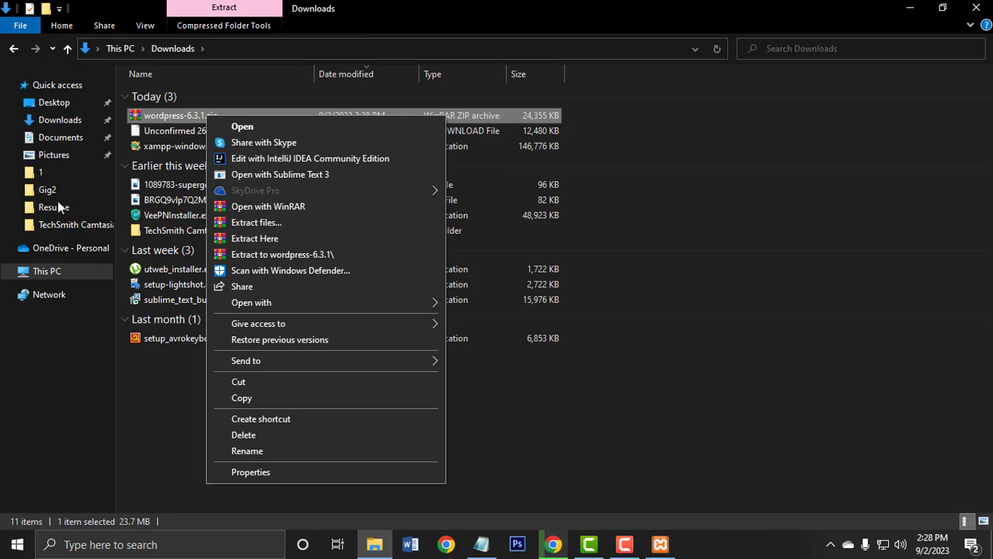
{"action": "left_click", "coordinate": [269, 222]}
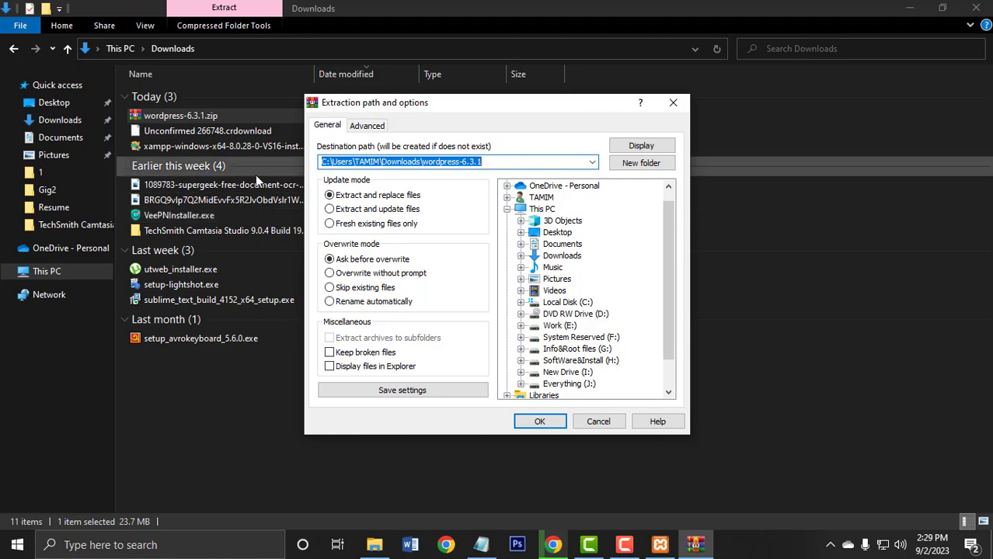
{"action": "left_click", "coordinate": [541, 422]}
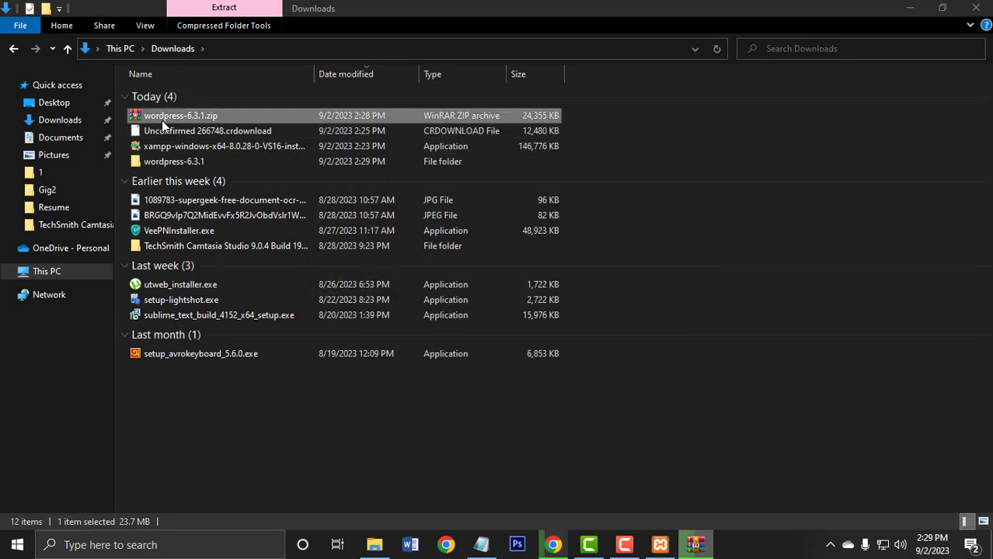
Open the wordpress folder inside wordpress-6.3.1, copy all the files in it and minimize File Explorer.
{"action": "double_click", "coordinate": [144, 162]}
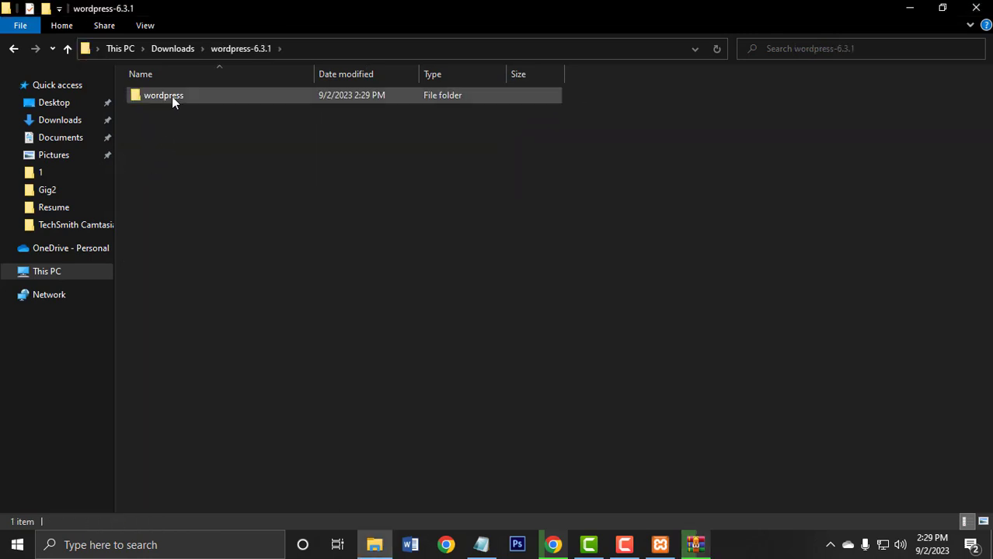
{"action": "double_click", "coordinate": [172, 96]}
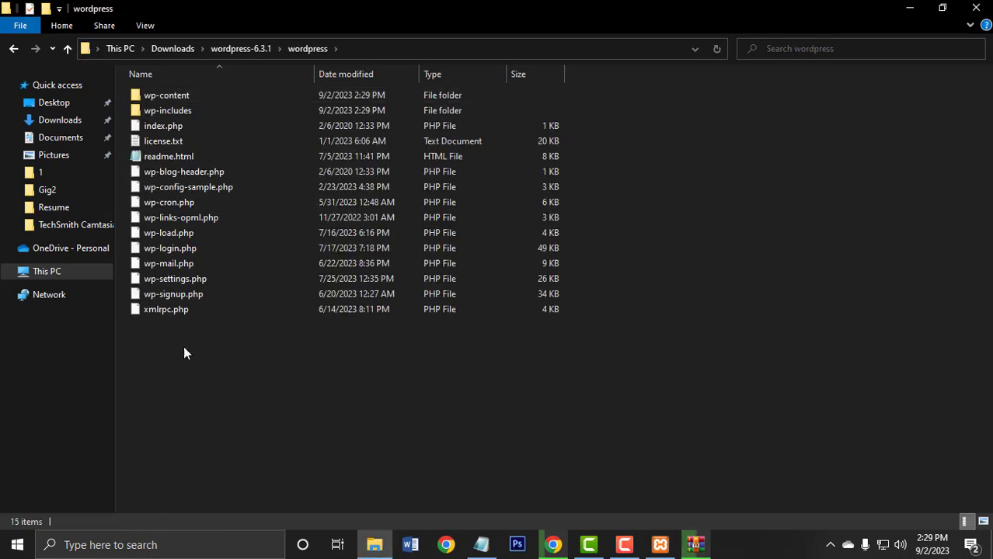
{"action": "left_click_drag", "start_coordinate": [183, 354], "coordinate": [321, 87]}
{"action": "left_click", "coordinate": [250, 407]}
{"action": "left_click_drag", "start_coordinate": [251, 408], "coordinate": [353, 97]}
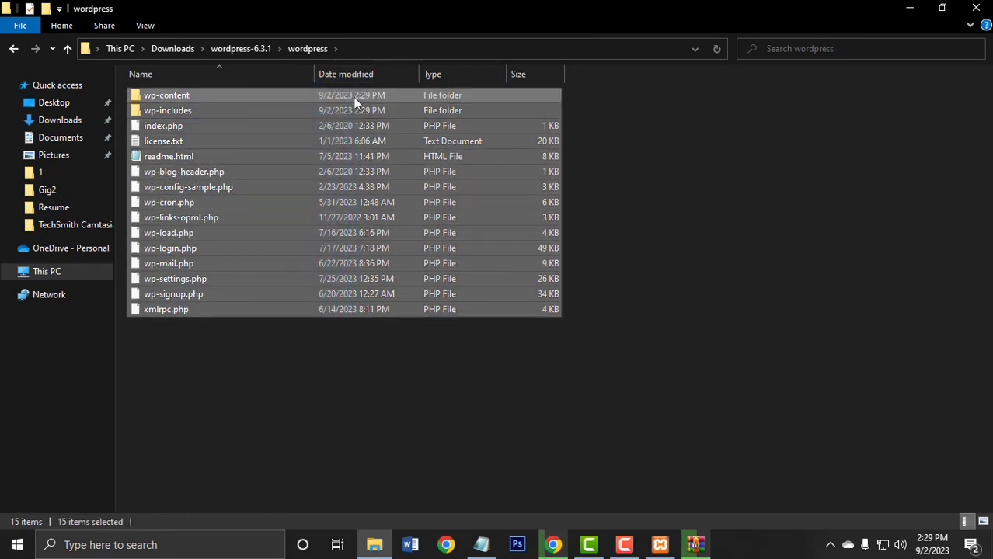
{"action": "right_click", "coordinate": [245, 128]}
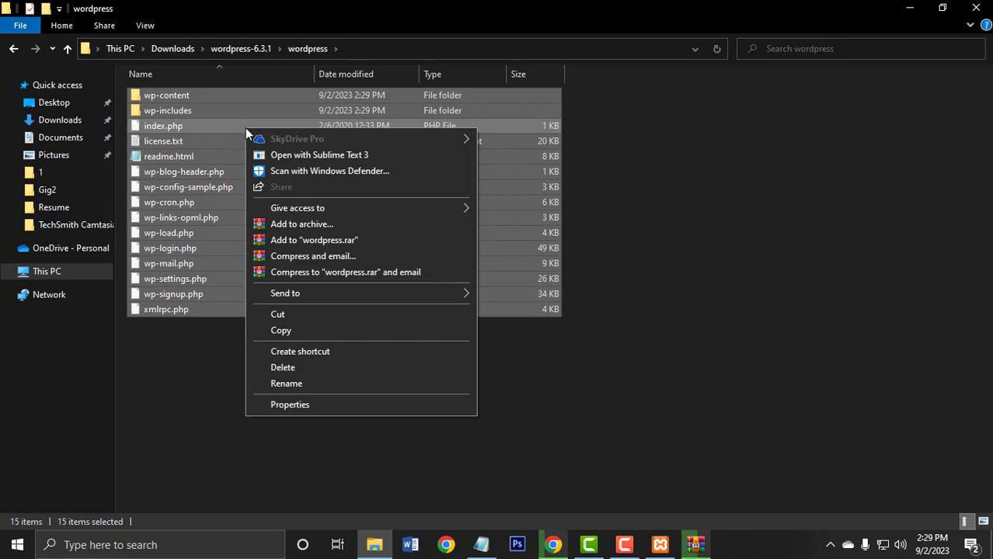
{"action": "left_click", "coordinate": [283, 330]}
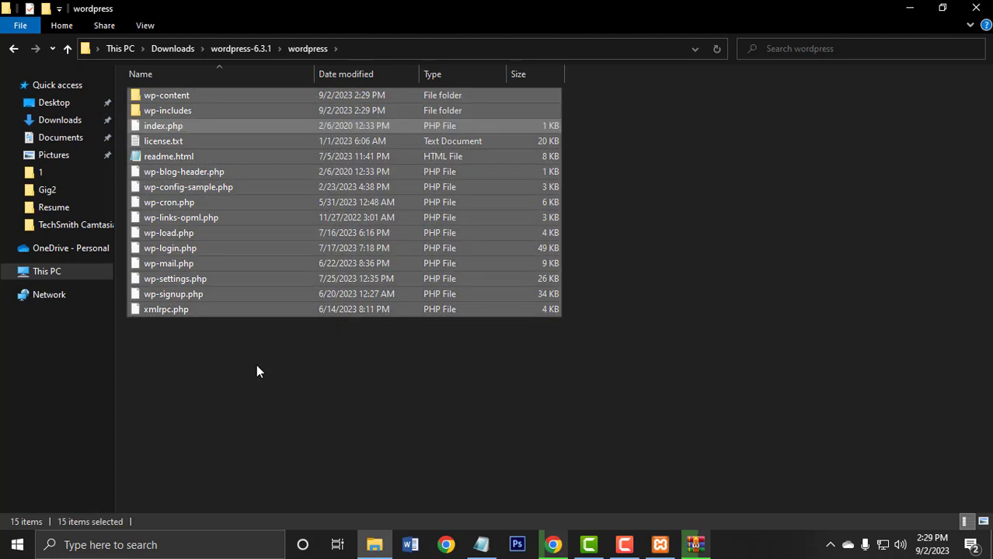
{"action": "left_click", "coordinate": [257, 367]}
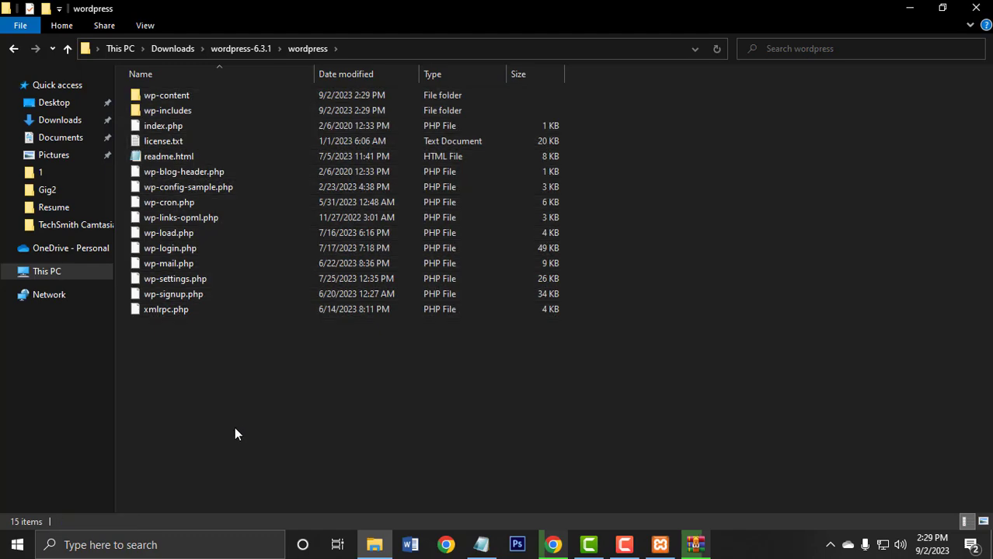
{"action": "left_click", "coordinate": [910, 11]}
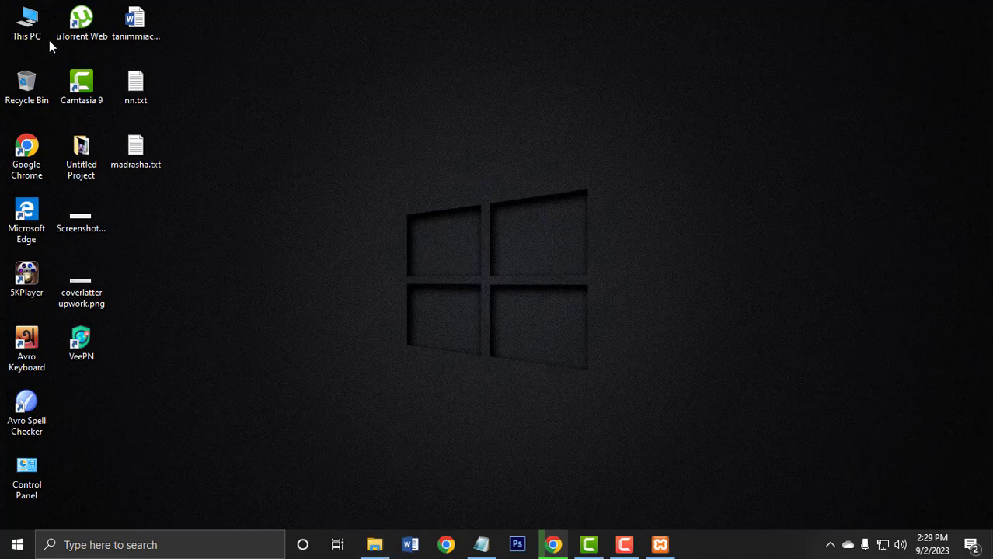
Return to the wordpress folder inside Downloads' wordpress-6.3.1 folder, copy all its files and folders again and minimize File Explorer.
{"action": "double_click", "coordinate": [21, 16]}
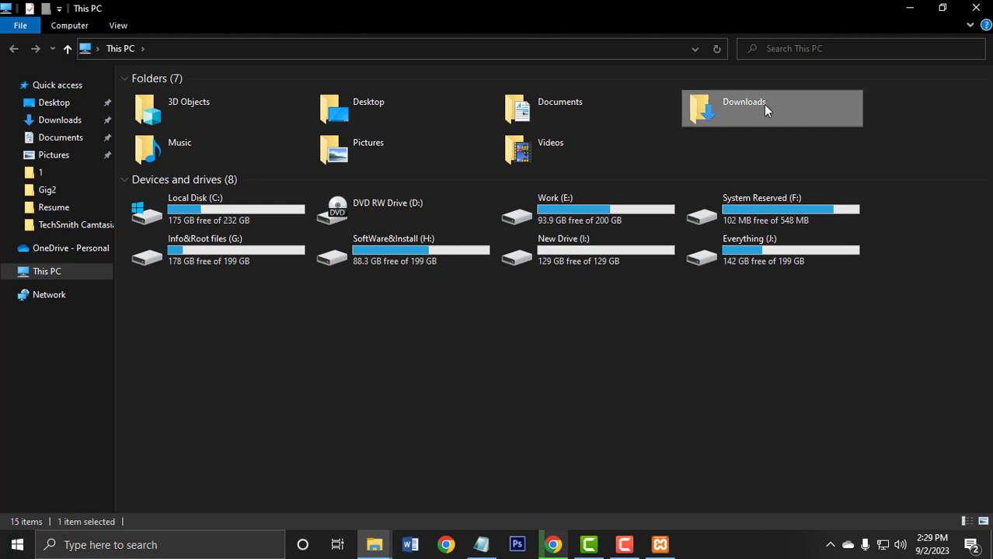
{"action": "double_click", "coordinate": [763, 104]}
{"action": "double_click", "coordinate": [173, 161]}
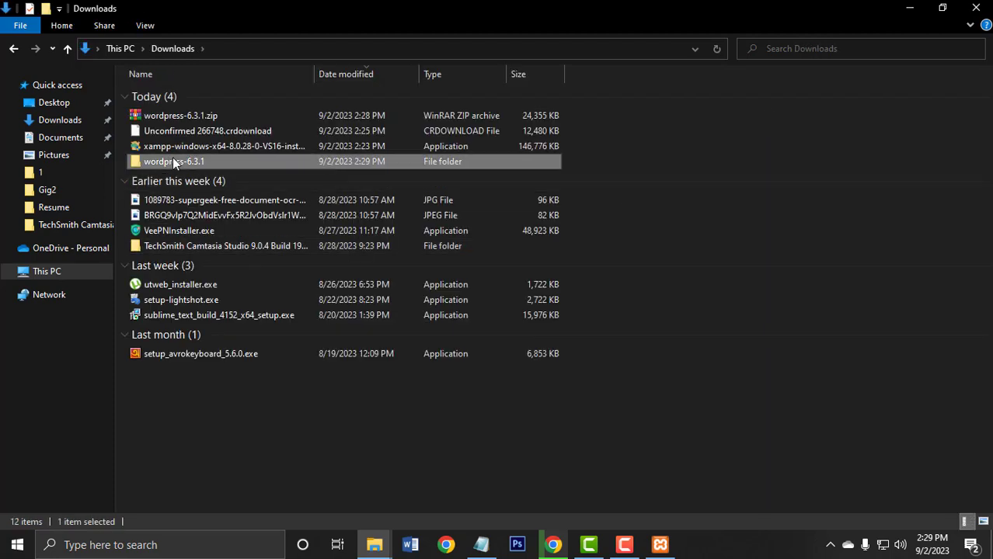
{"action": "double_click", "coordinate": [189, 101]}
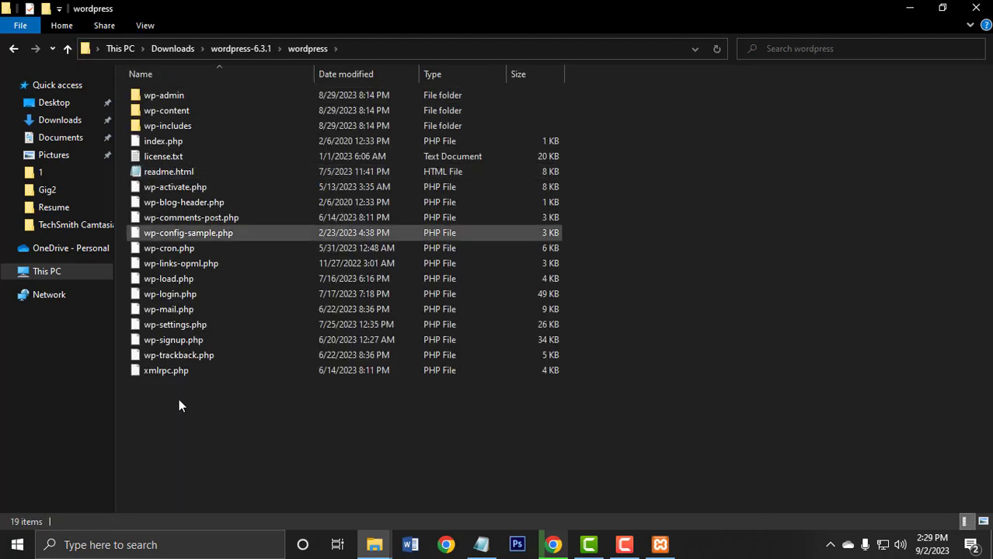
{"action": "left_click_drag", "start_coordinate": [212, 442], "coordinate": [310, 81]}
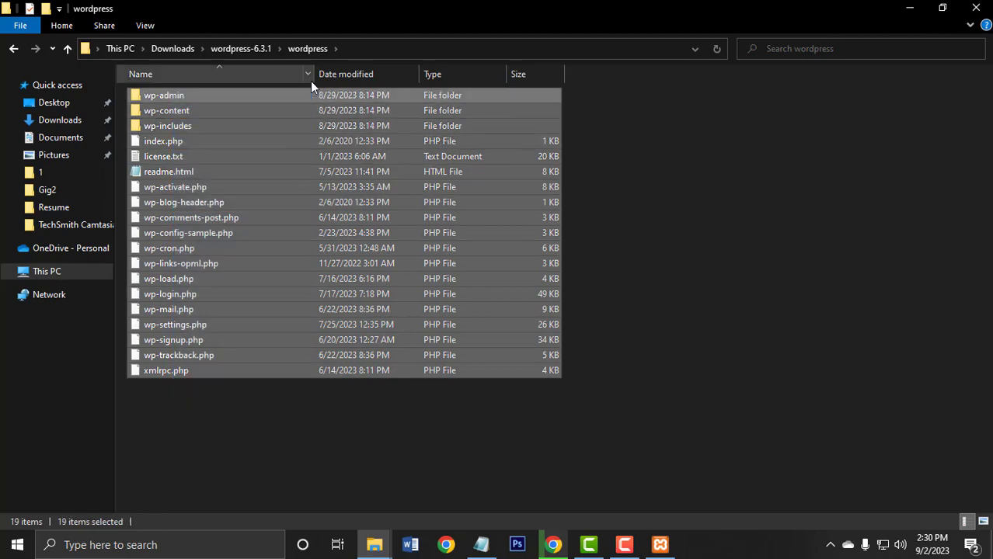
{"action": "right_click", "coordinate": [240, 121]}
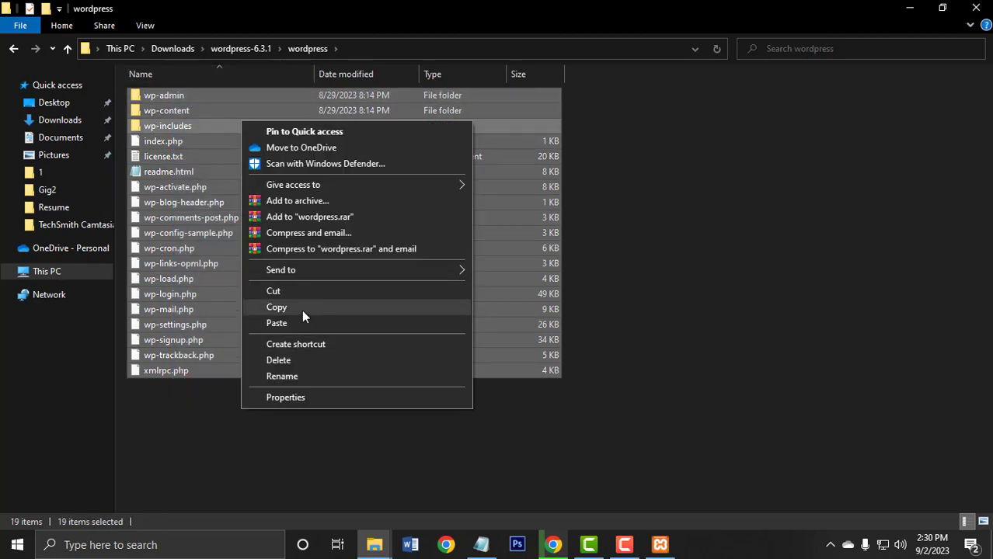
{"action": "left_click", "coordinate": [301, 310]}
{"action": "left_click", "coordinate": [287, 405]}
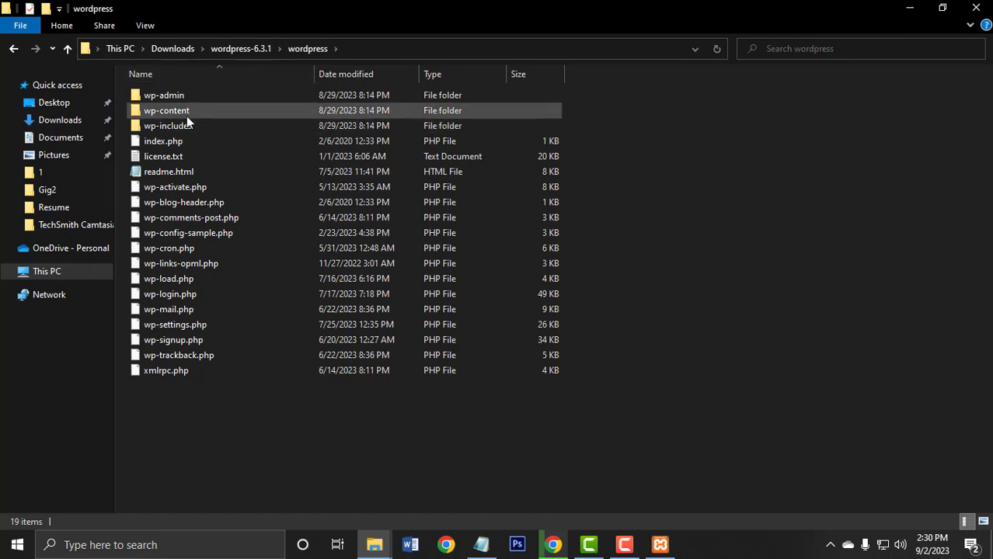
{"action": "left_click", "coordinate": [913, 8]}
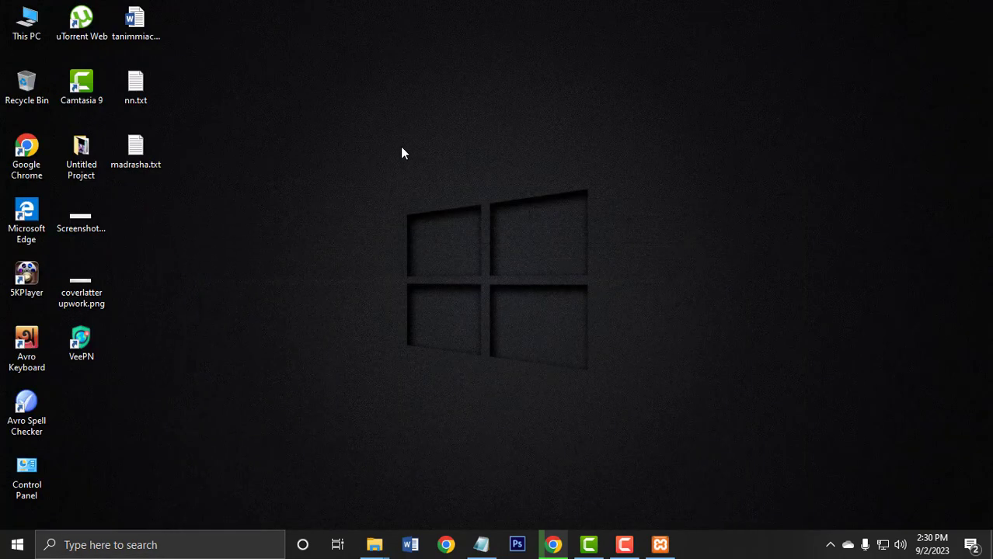
Open the htdocs folder inside the xampp folder on Local Disk (C:).
{"action": "double_click", "coordinate": [25, 18]}
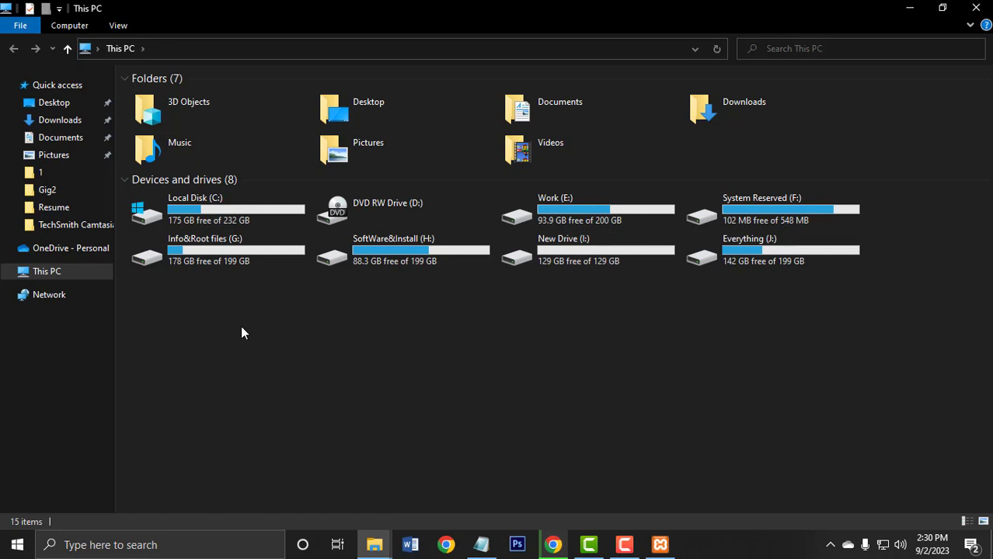
{"action": "double_click", "coordinate": [224, 214]}
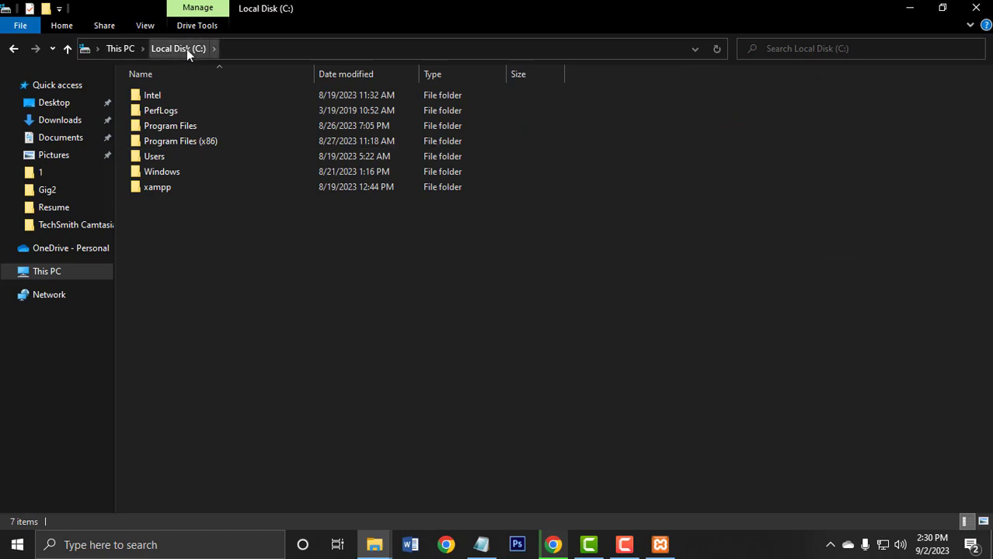
{"action": "left_click", "coordinate": [169, 188]}
{"action": "double_click", "coordinate": [168, 187]}
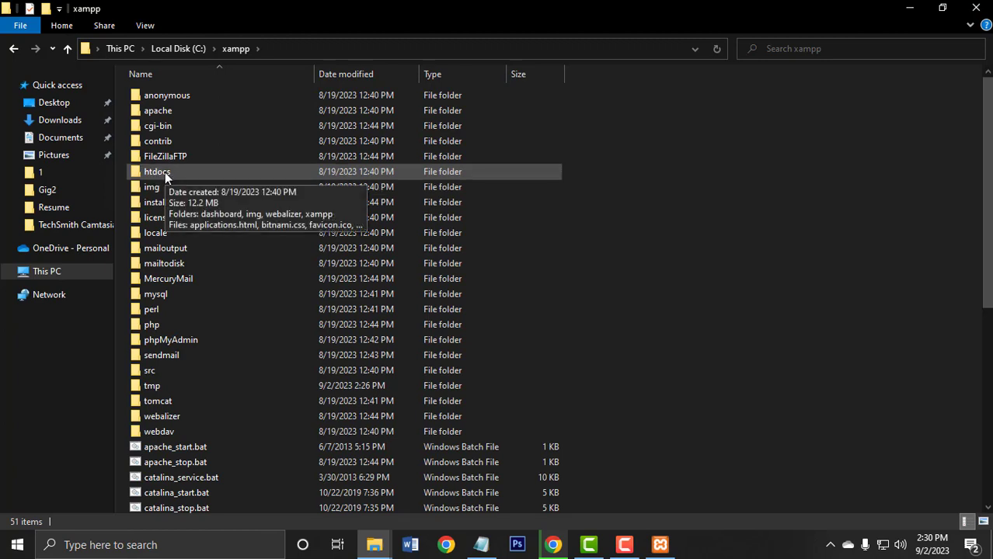
{"action": "double_click", "coordinate": [164, 172]}
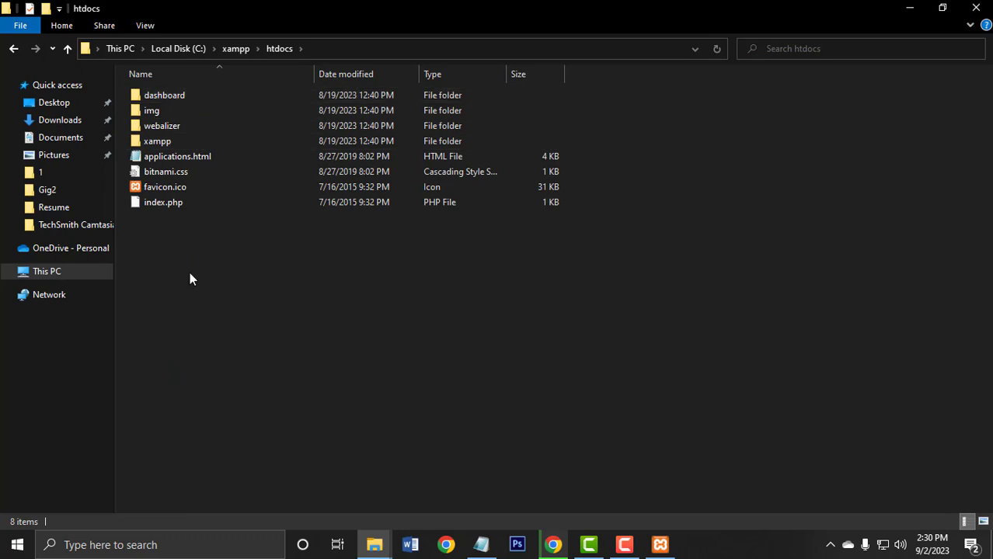
{"action": "left_click_drag", "start_coordinate": [189, 272], "coordinate": [251, 92]}
{"action": "left_click", "coordinate": [249, 271]}
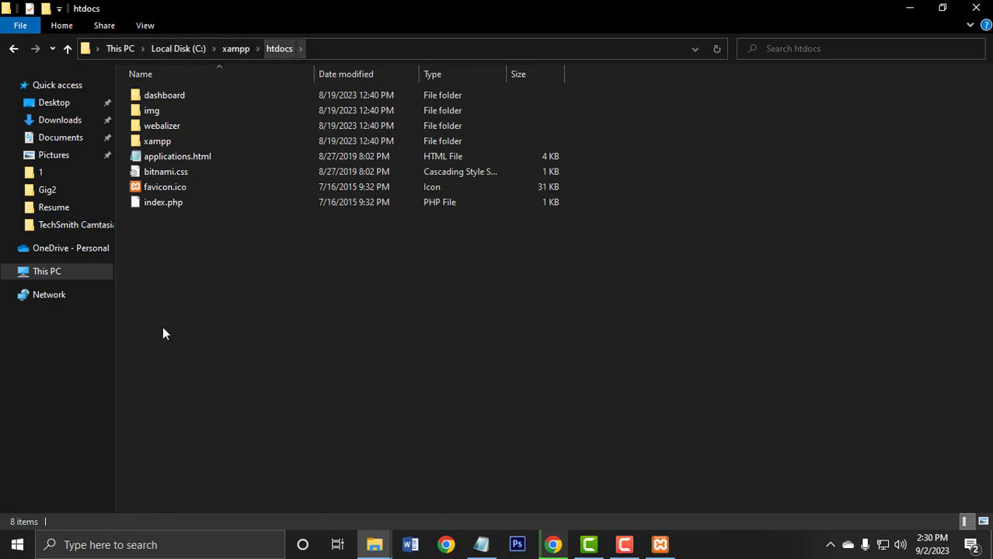
Create a new folder for the site in htdocs and name it with the site owner's first name.
{"action": "right_click", "coordinate": [191, 259]}
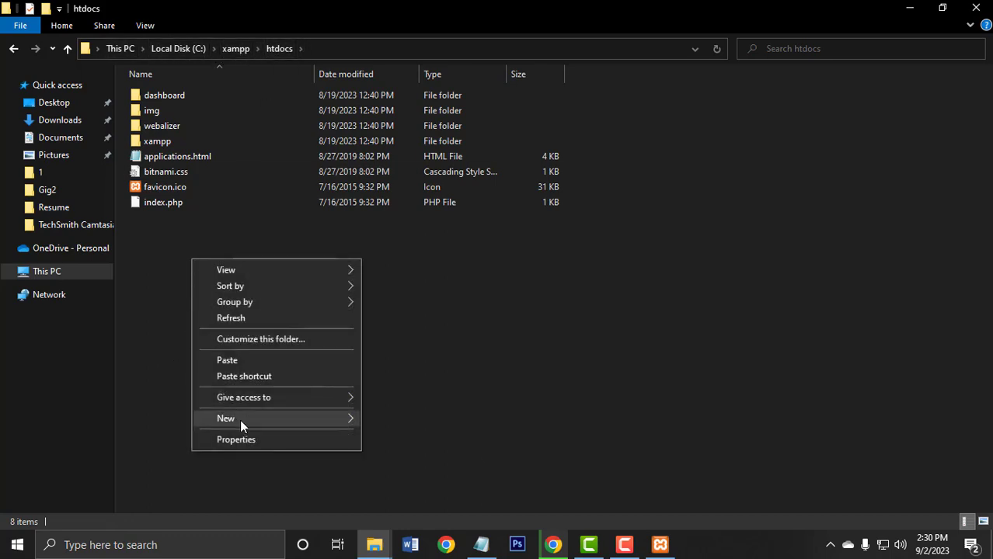
{"action": "mouse_move", "coordinate": [242, 419]}
{"action": "left_click", "coordinate": [397, 271]}
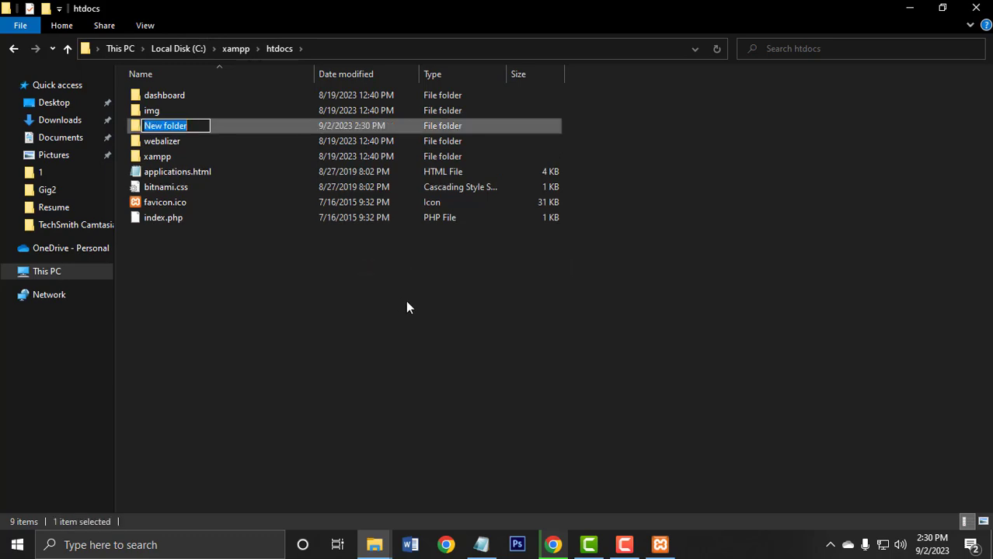
{"action": "type", "text": "t"}
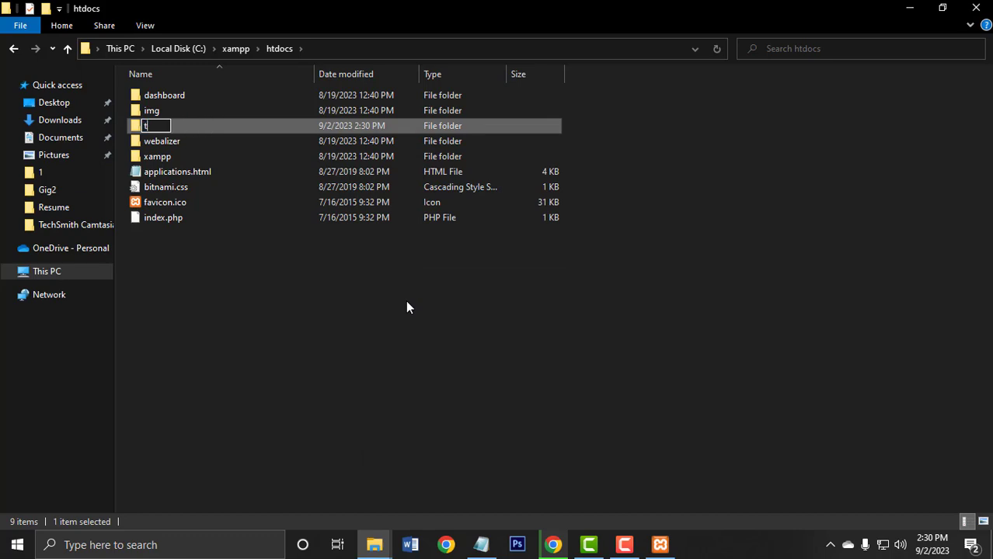
{"action": "type", "text": "amim"}
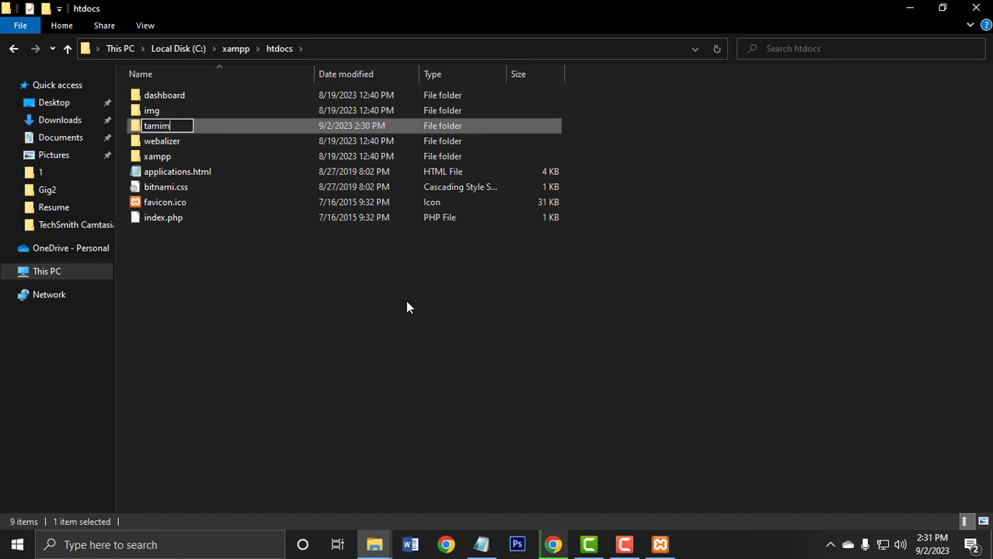
{"action": "left_click", "coordinate": [406, 303]}
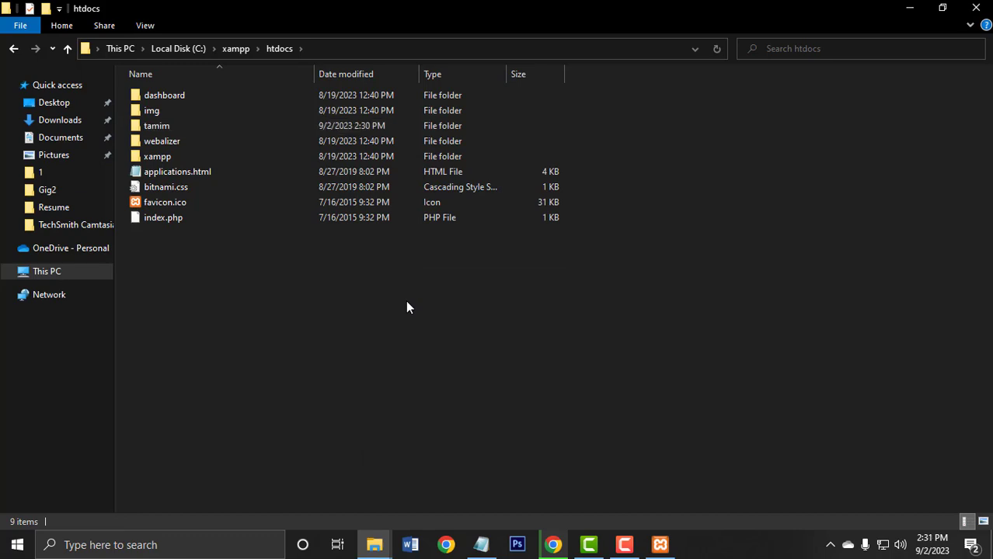
Paste the copied WordPress files into the new site folder in htdocs and minimize File Explorer once copying finishes.
{"action": "double_click", "coordinate": [159, 126]}
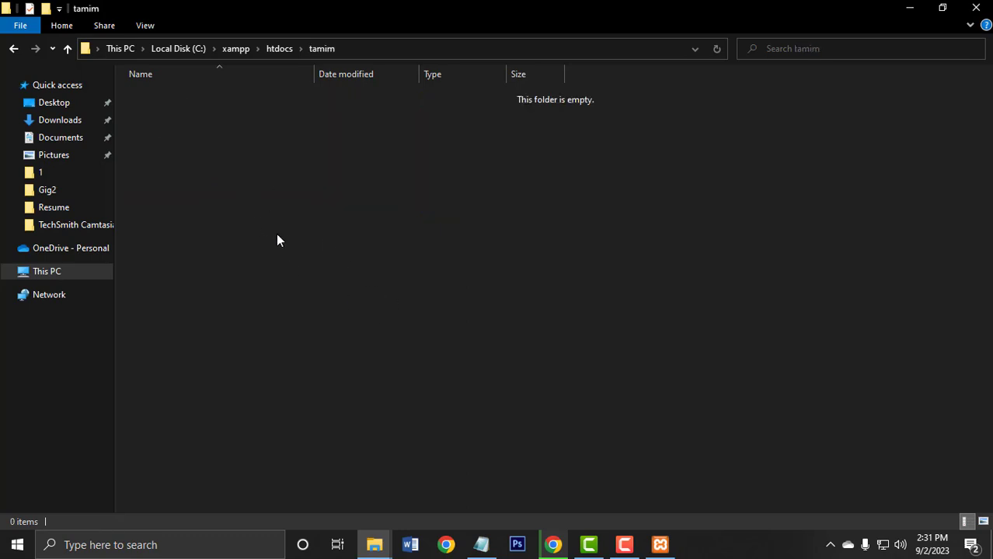
{"action": "key", "text": "ctrl+v"}
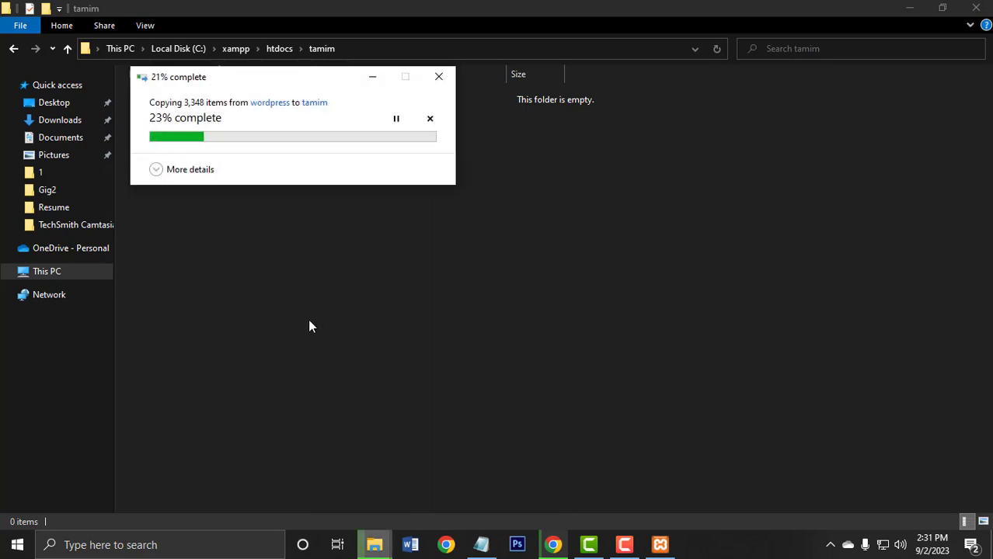
{"action": "left_click_drag", "start_coordinate": [266, 79], "coordinate": [397, 167]}
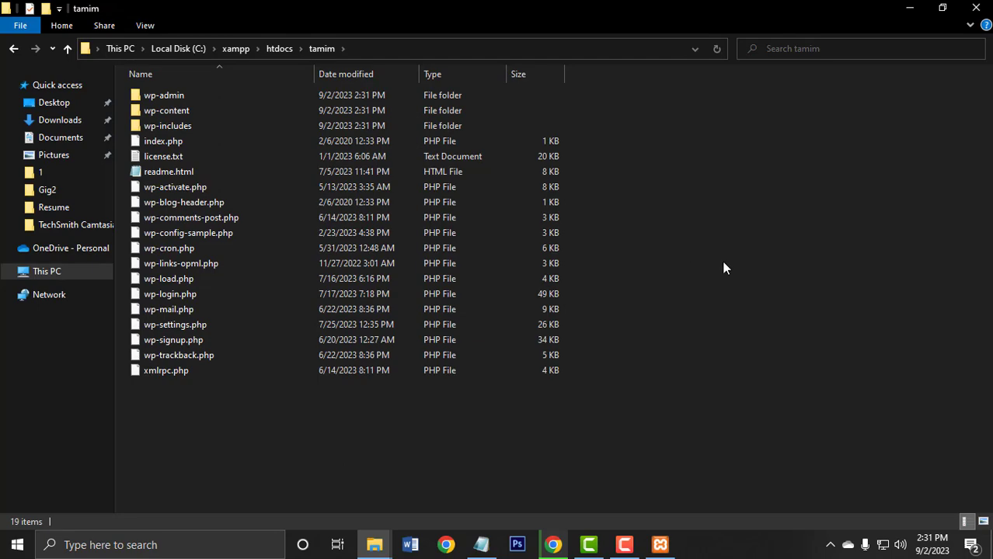
{"action": "left_click", "coordinate": [910, 9]}
Switch to Chrome, replace the WordPress download tab with a new one and load localhost/ followed by the site folder's name.
{"action": "left_click", "coordinate": [553, 544]}
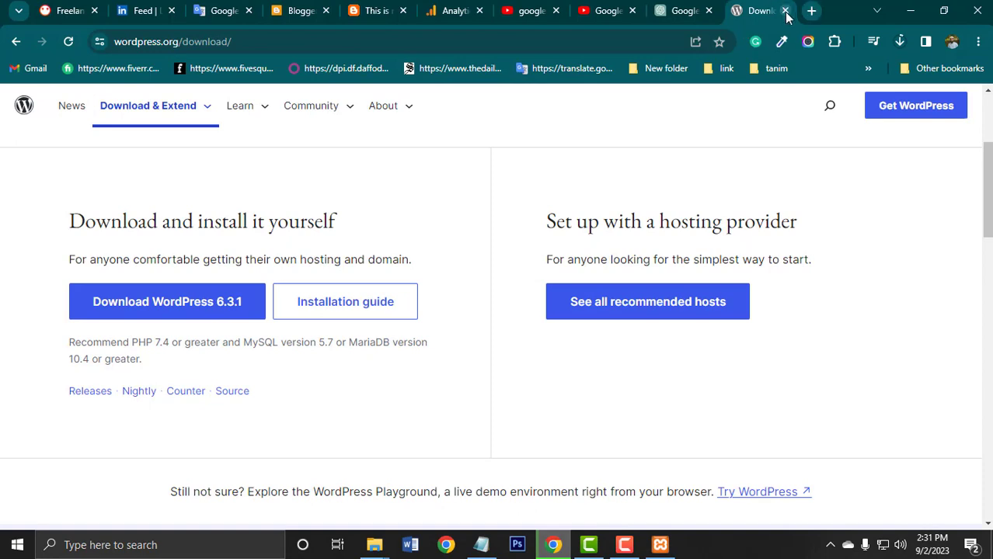
{"action": "left_click", "coordinate": [783, 11]}
{"action": "left_click", "coordinate": [811, 10]}
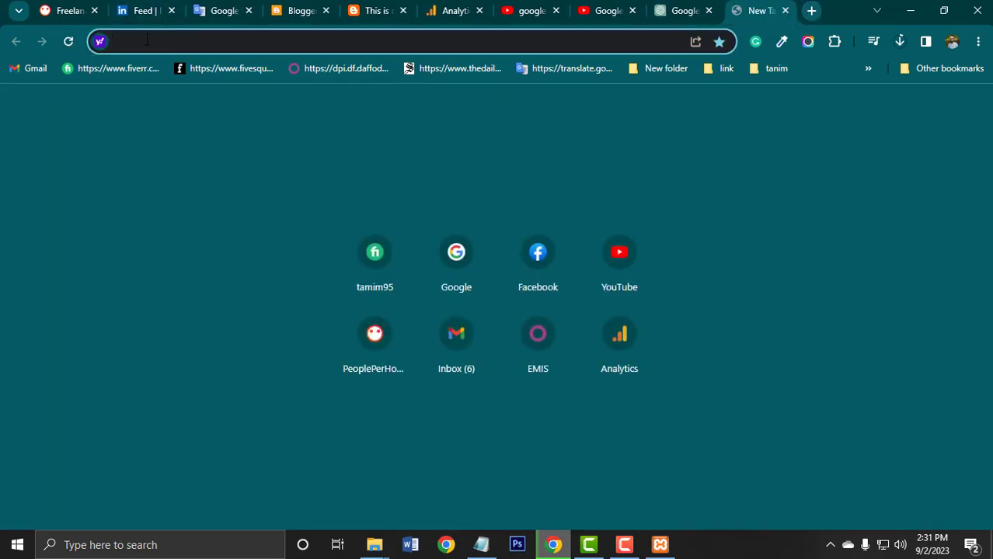
{"action": "type", "text": "local"}
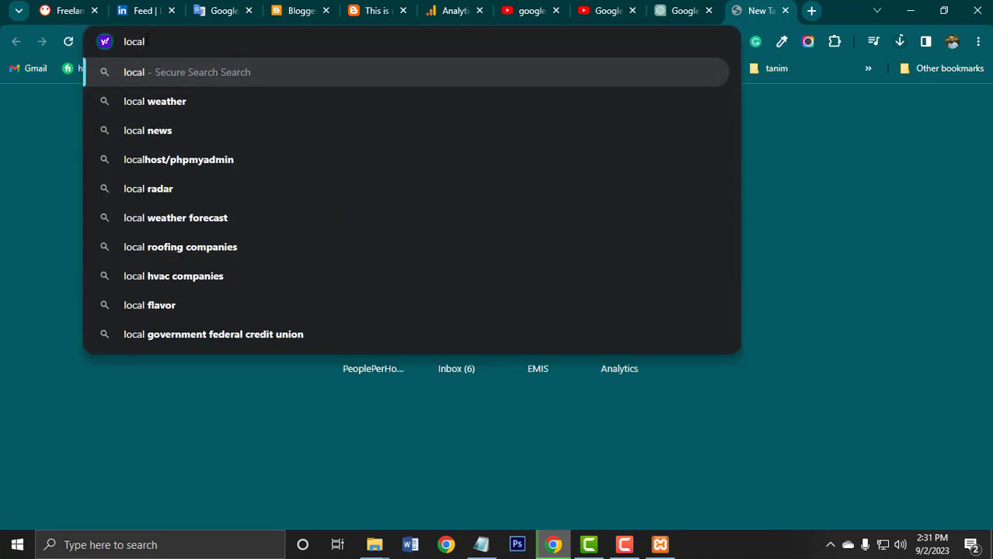
{"action": "type", "text": "host"}
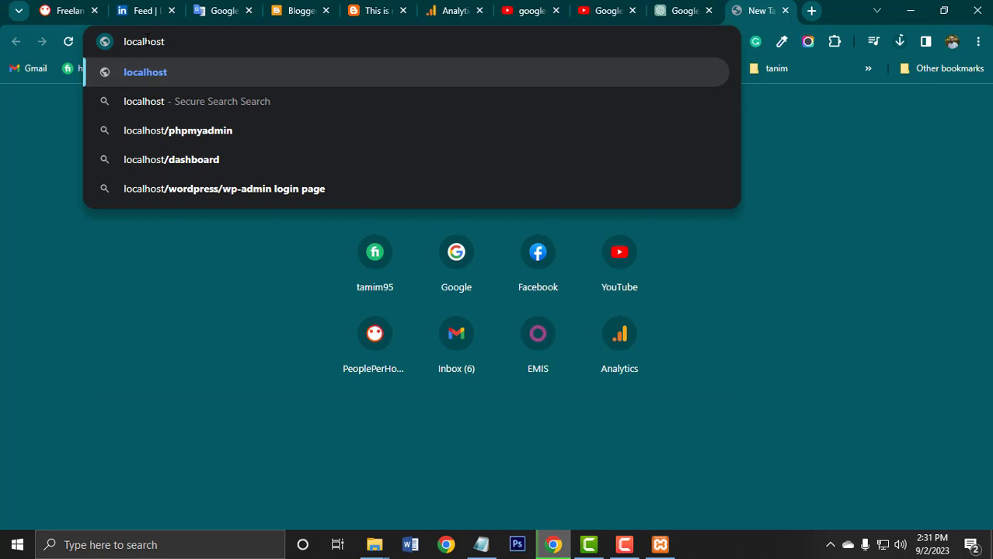
{"action": "type", "text": "/"}
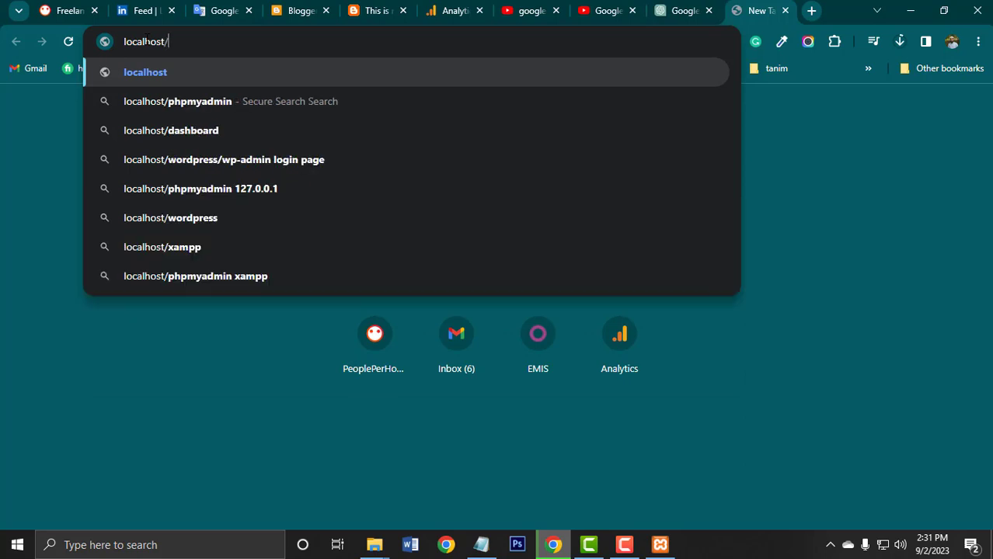
{"action": "type", "text": "tamim"}
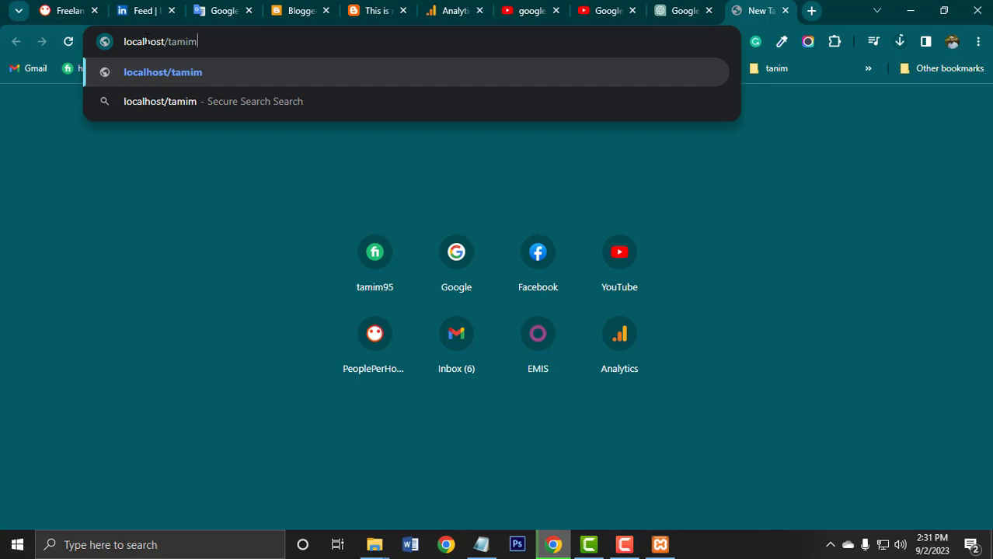
{"action": "key", "text": "Return"}
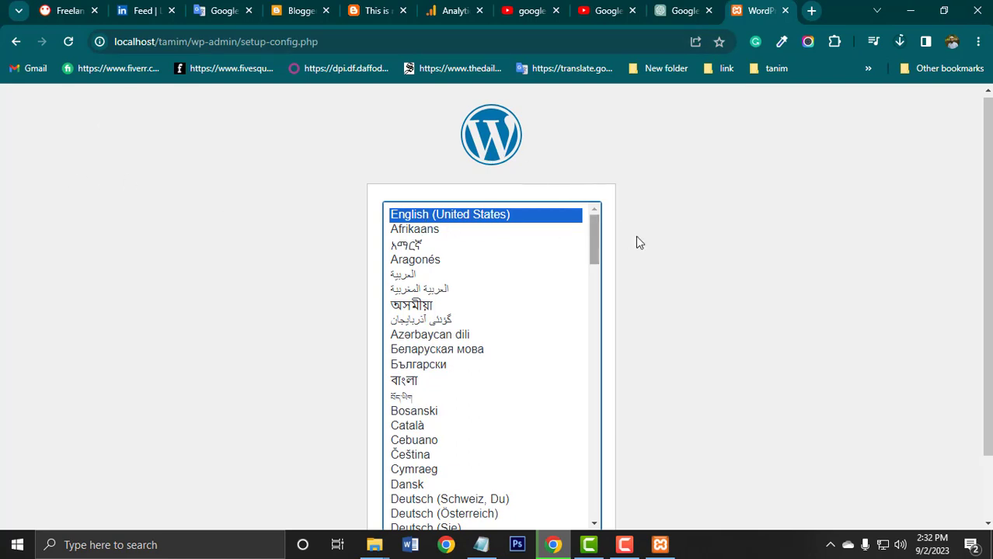
Continue the WordPress setup in English (United States) and proceed past the welcome page to the database connection form.
{"action": "scroll", "coordinate": [654, 294], "scroll_direction": "down", "scroll_amount": 1}
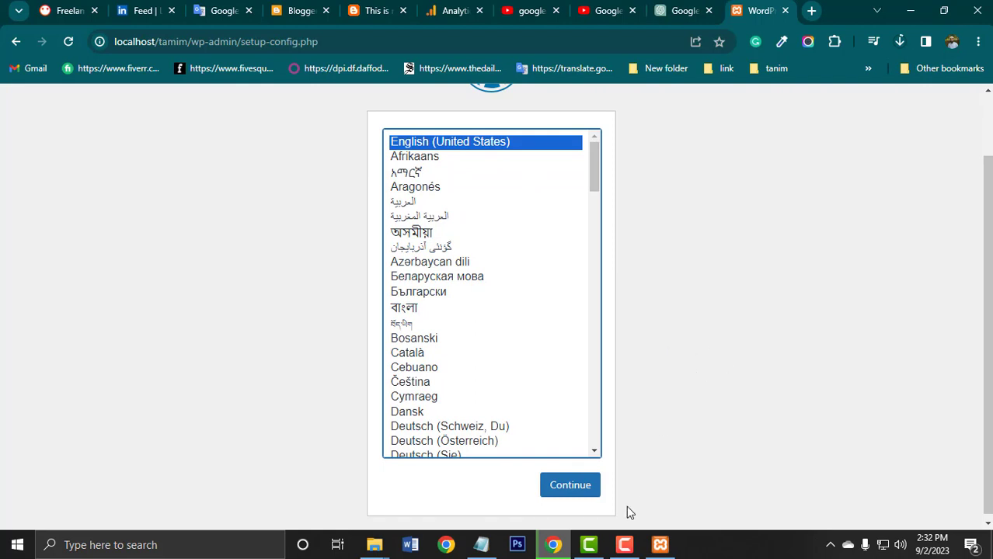
{"action": "left_click", "coordinate": [570, 488]}
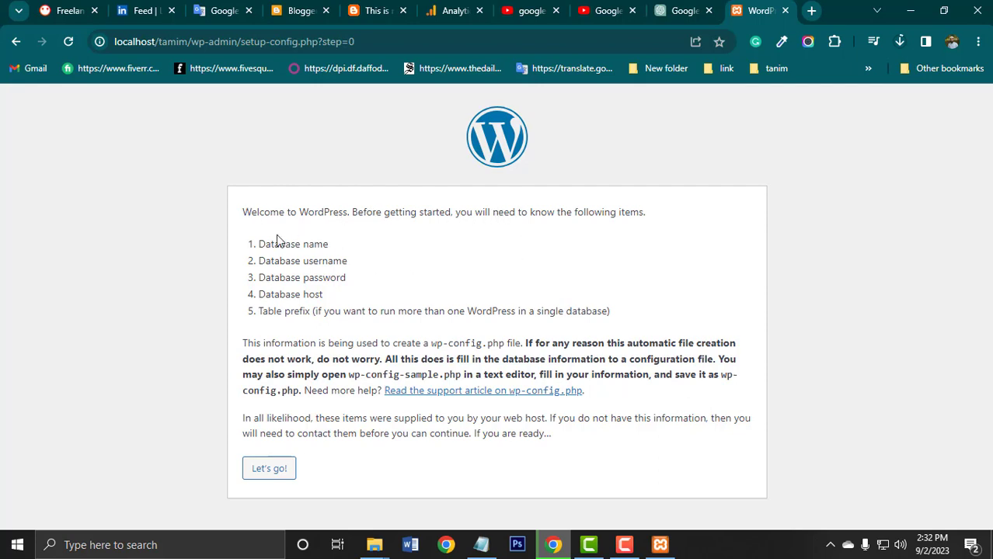
{"action": "left_click_drag", "start_coordinate": [259, 243], "coordinate": [344, 311]}
{"action": "left_click", "coordinate": [349, 289]}
{"action": "left_click", "coordinate": [269, 472]}
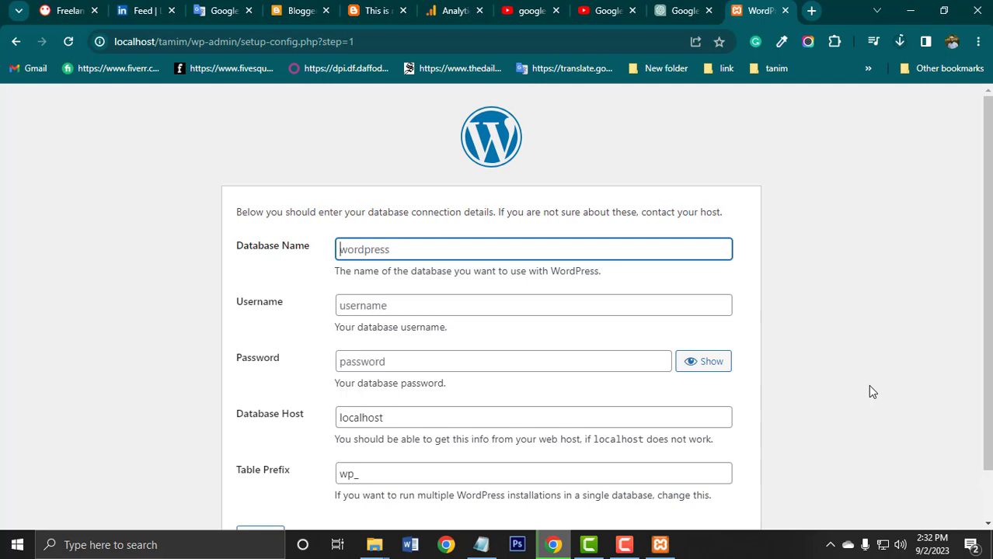
Load localhost/phpmyadmin in a new browser tab.
{"action": "left_click", "coordinate": [811, 11]}
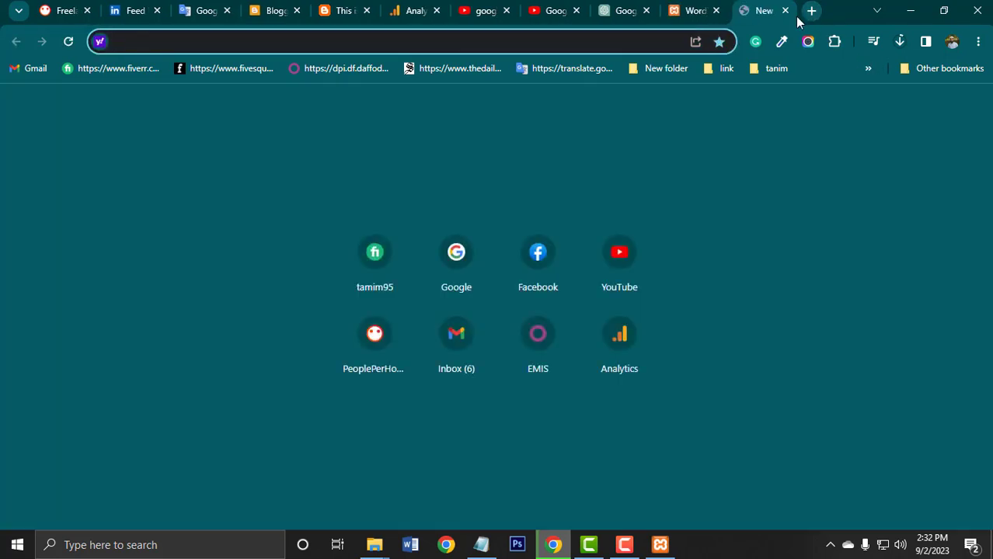
{"action": "left_click", "coordinate": [469, 261]}
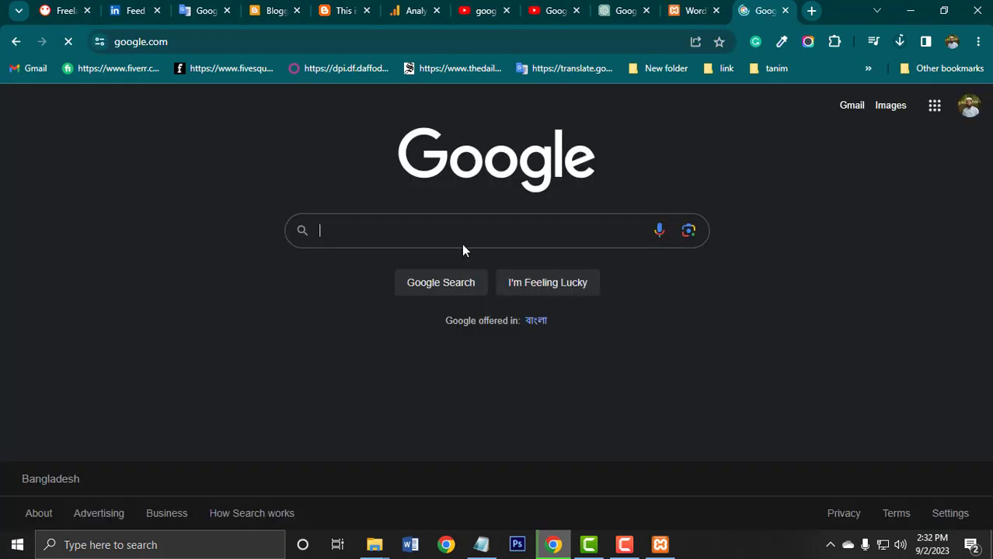
{"action": "left_click", "coordinate": [456, 225]}
{"action": "left_click", "coordinate": [210, 242]}
{"action": "left_click", "coordinate": [201, 41]}
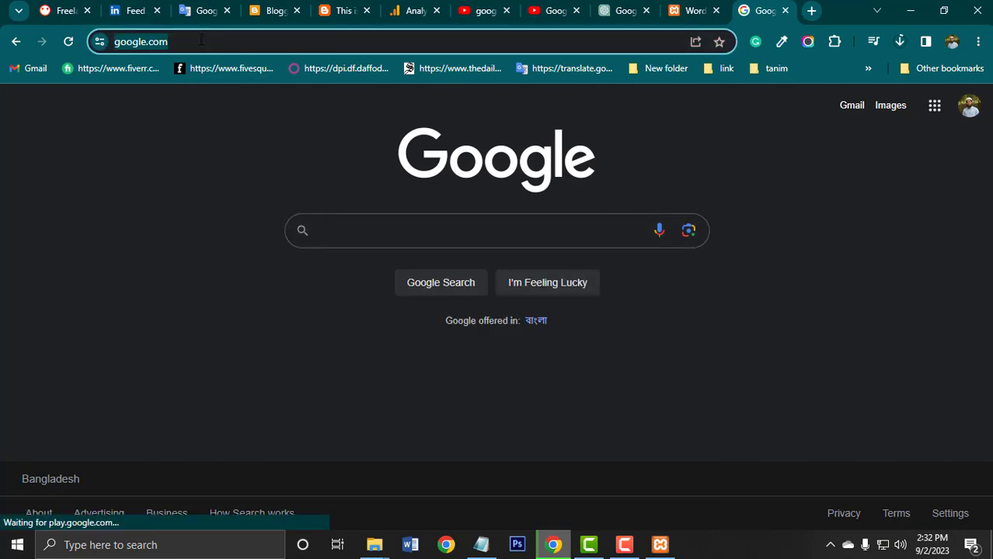
{"action": "type", "text": "lo"}
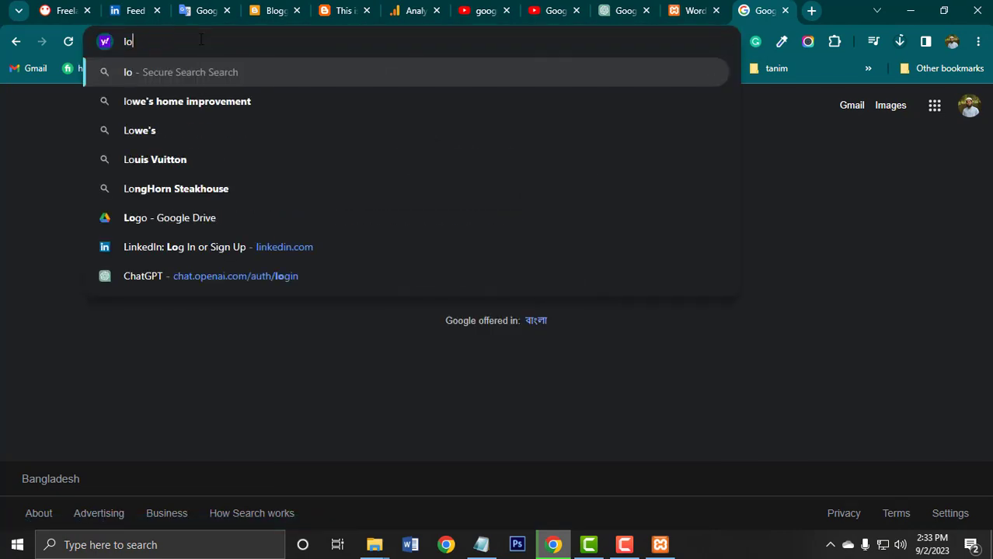
{"action": "type", "text": "cal"}
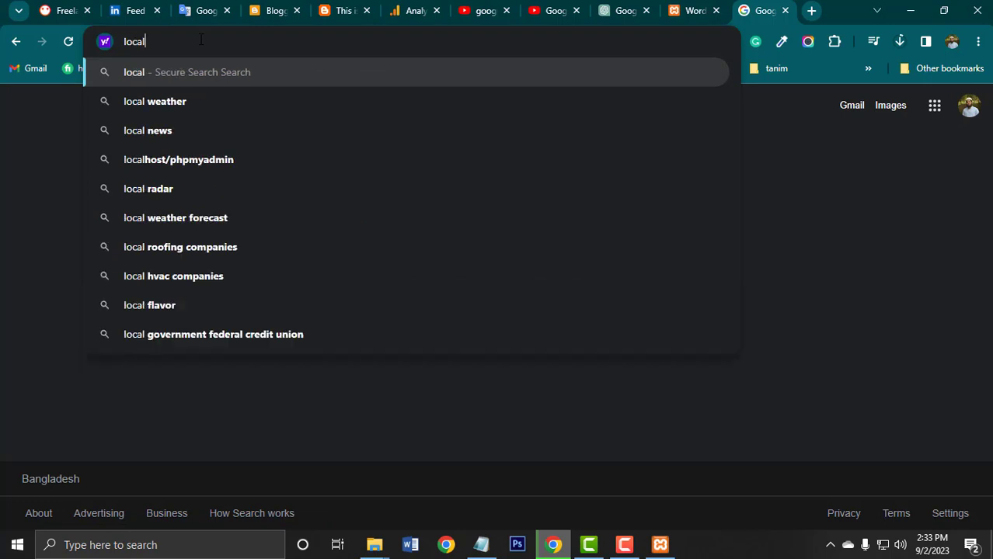
{"action": "type", "text": "host"}
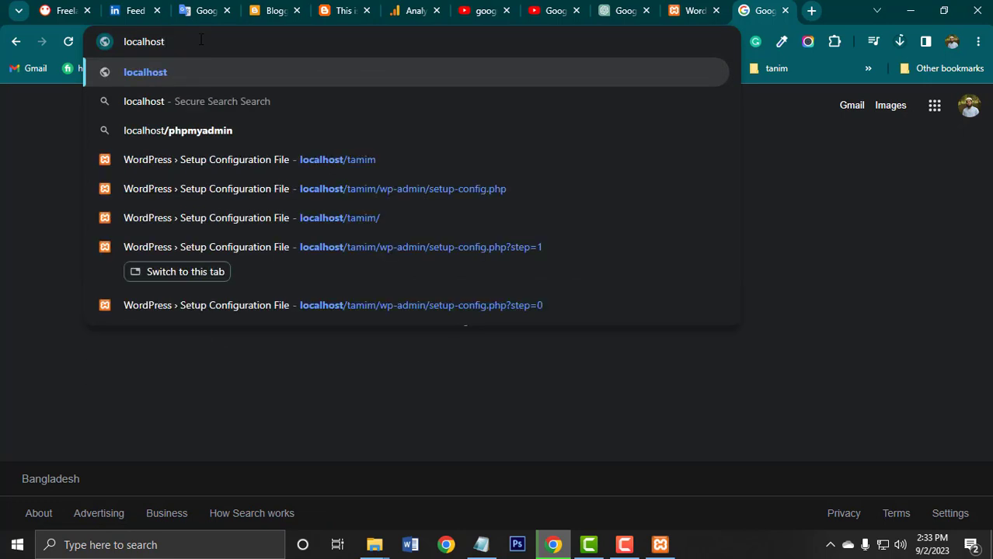
{"action": "type", "text": "/ph"}
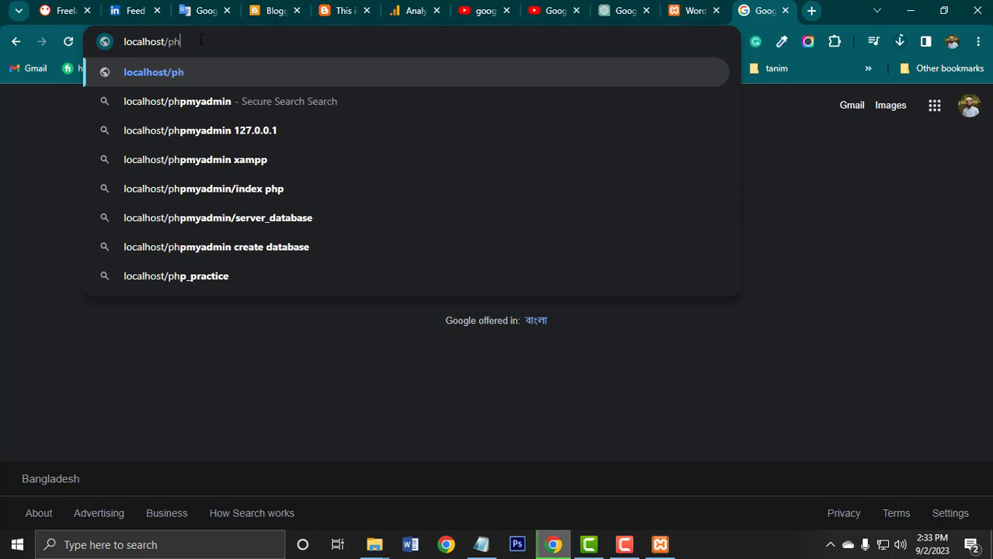
{"action": "type", "text": "pmyadmin"}
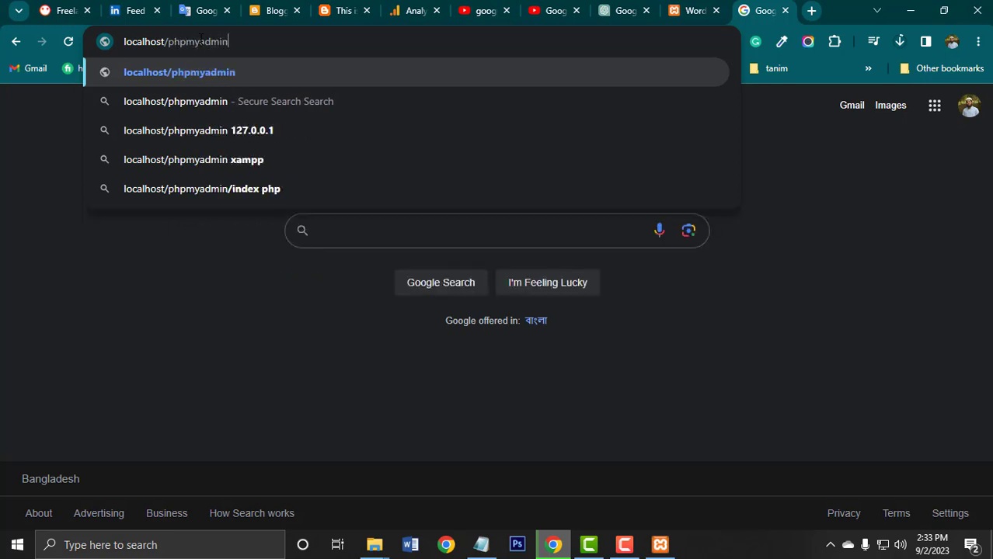
{"action": "key", "text": "Return"}
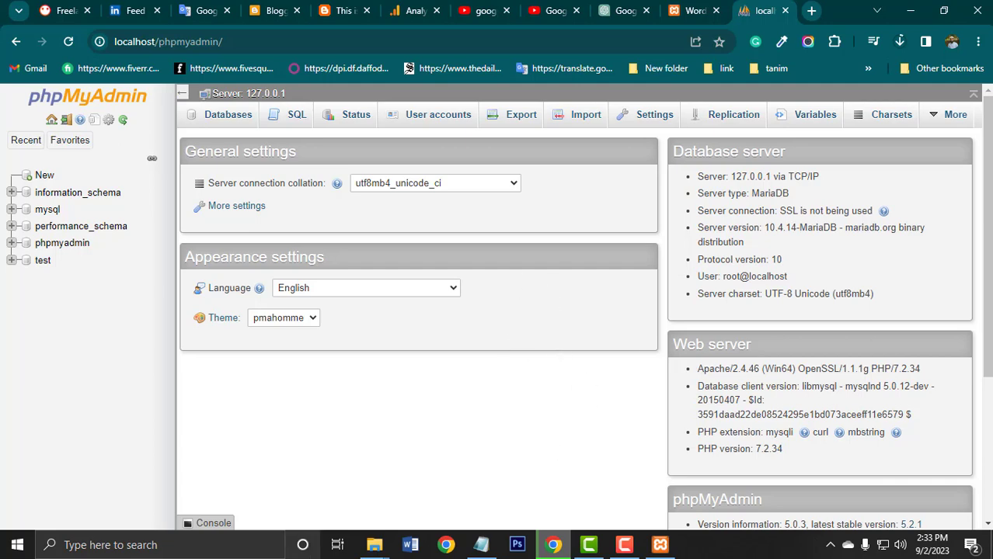
Switch to File Explorer, retrace the path from drive C: through xampp to htdocs to check the site folder, and minimize the window.
{"action": "left_click", "coordinate": [371, 547]}
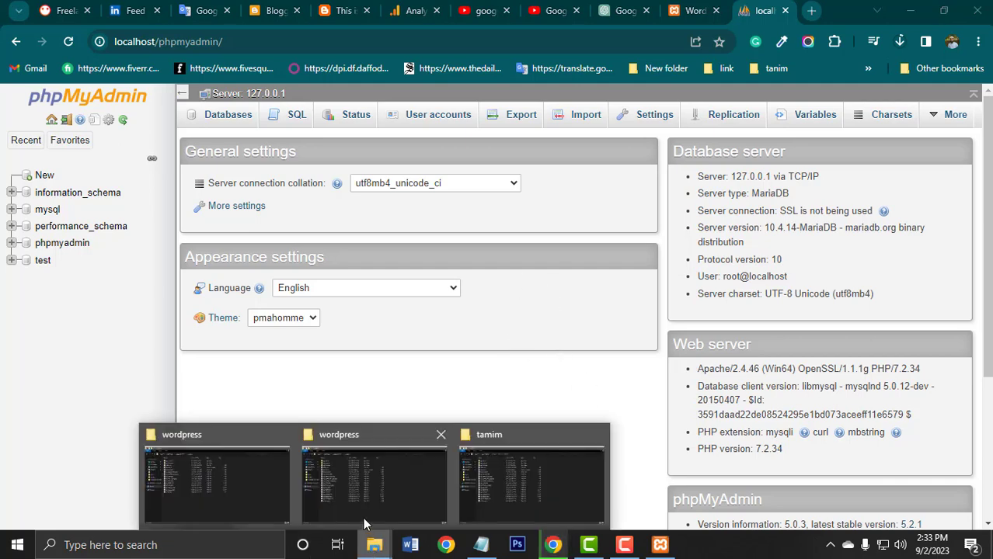
{"action": "mouse_move", "coordinate": [359, 455]}
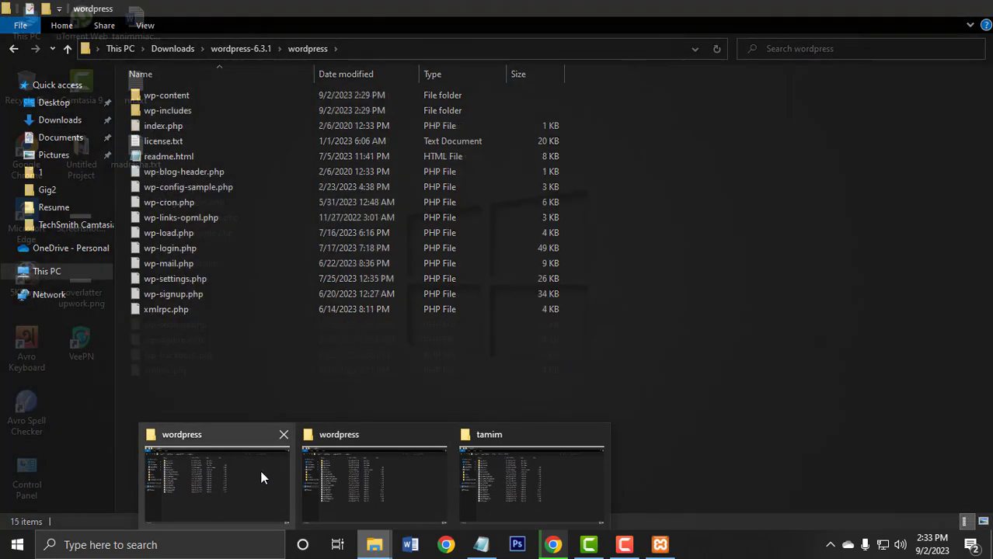
{"action": "left_click", "coordinate": [506, 460]}
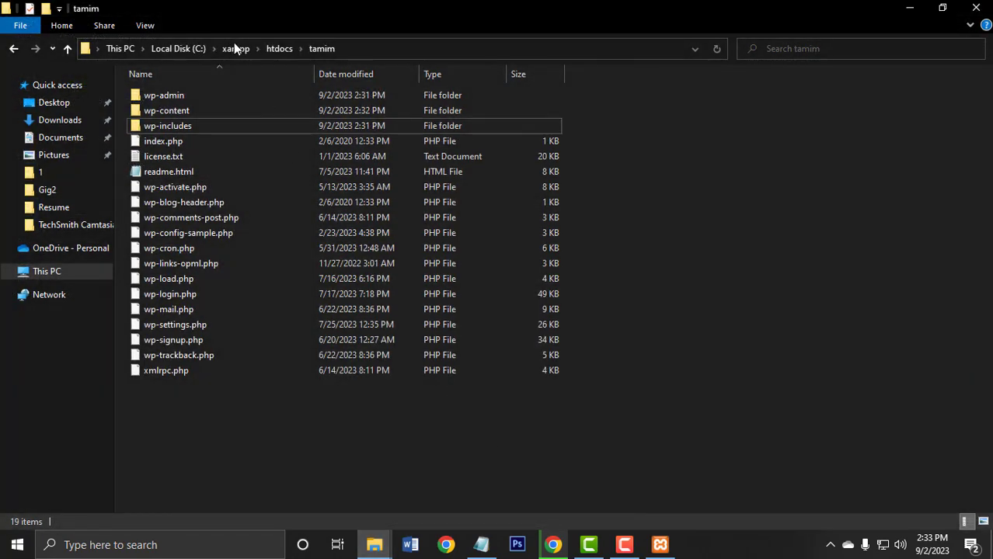
{"action": "left_click", "coordinate": [70, 49]}
{"action": "left_click", "coordinate": [69, 48]}
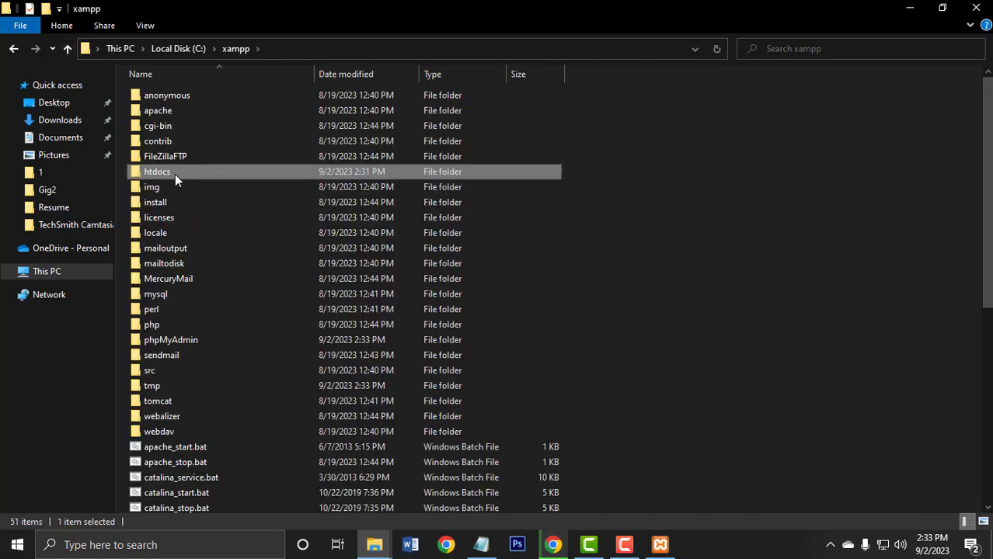
{"action": "left_click", "coordinate": [68, 49]}
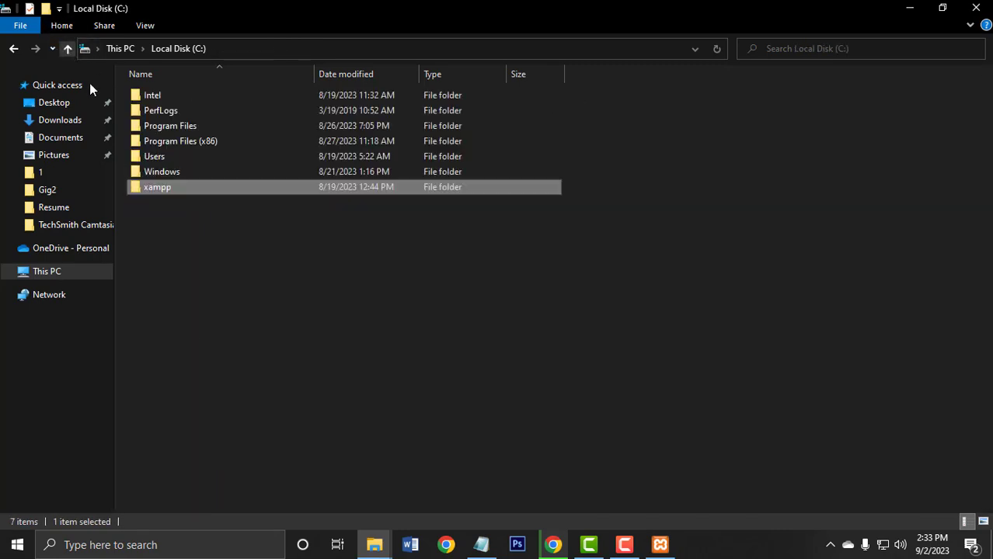
{"action": "double_click", "coordinate": [164, 188]}
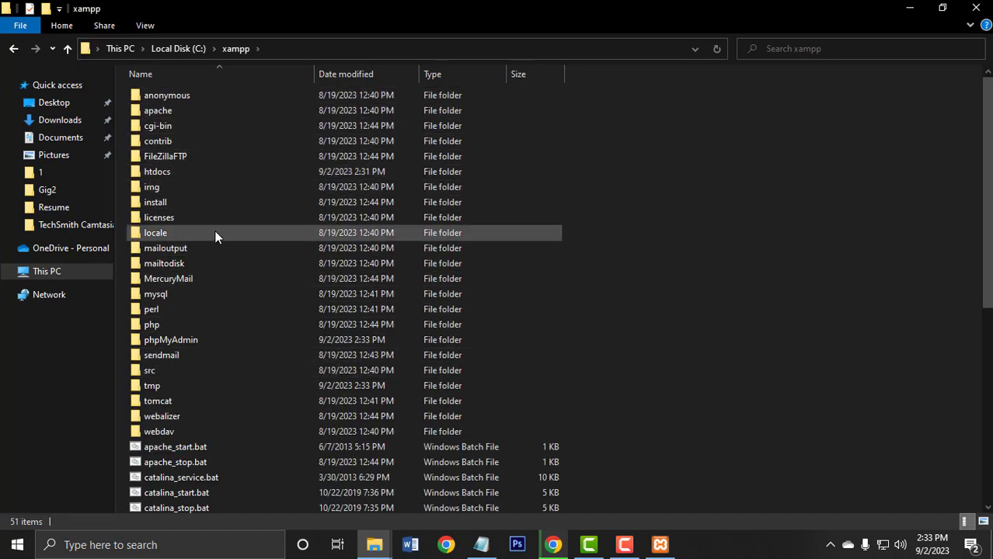
{"action": "left_click", "coordinate": [172, 172]}
{"action": "double_click", "coordinate": [172, 172]}
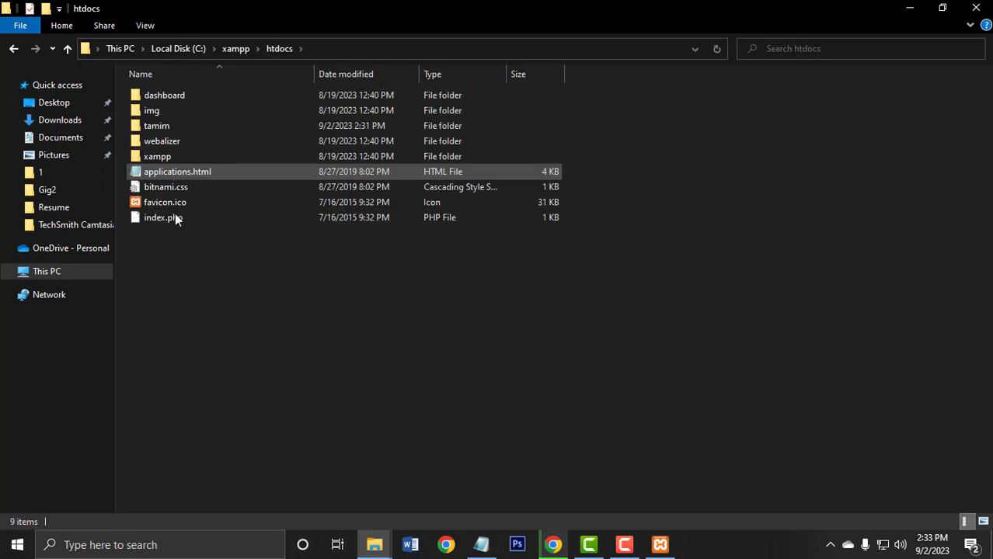
{"action": "left_click_drag", "start_coordinate": [177, 258], "coordinate": [294, 92]}
{"action": "left_click", "coordinate": [222, 340]}
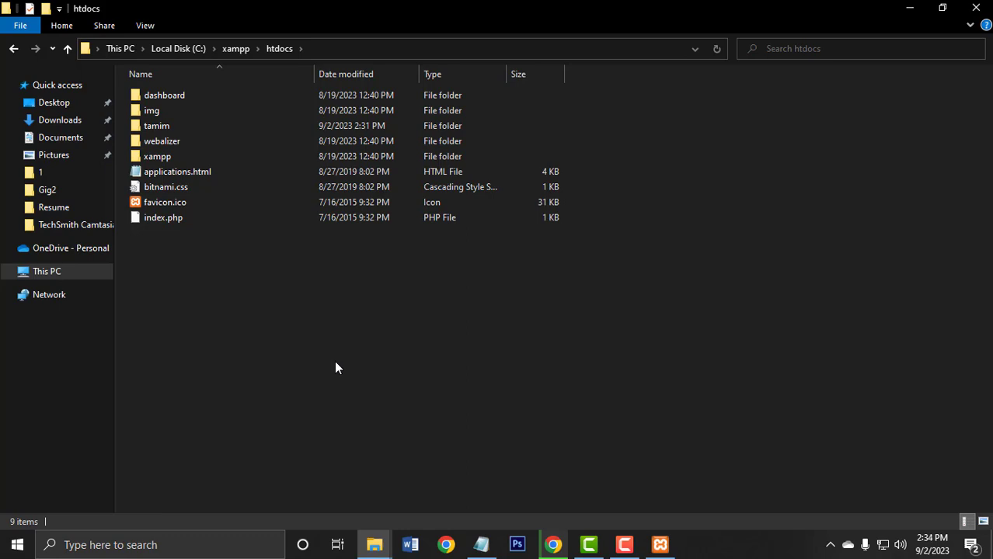
{"action": "left_click", "coordinate": [910, 8]}
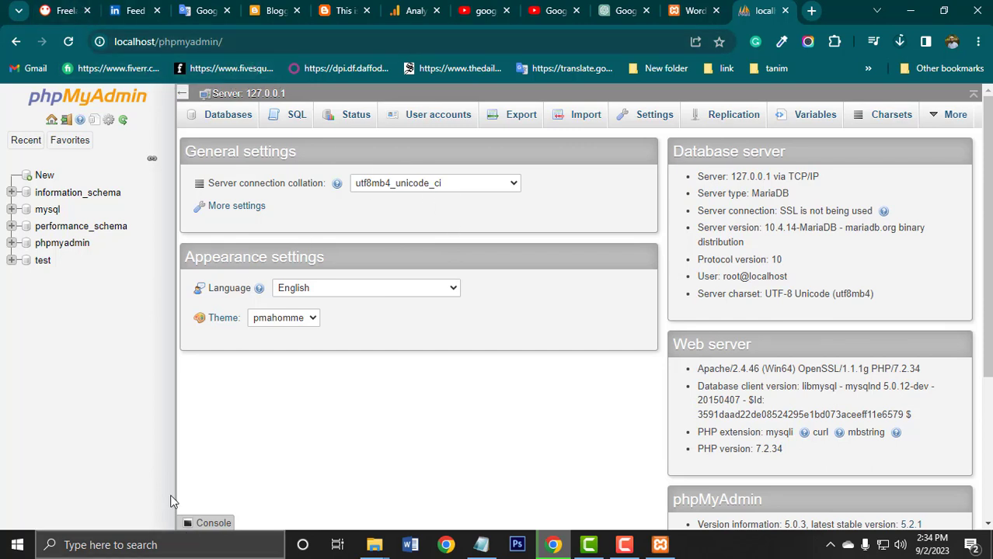
Create a new database in phpMyAdmin with the same name as the site folder in htdocs.
{"action": "left_click", "coordinate": [41, 176]}
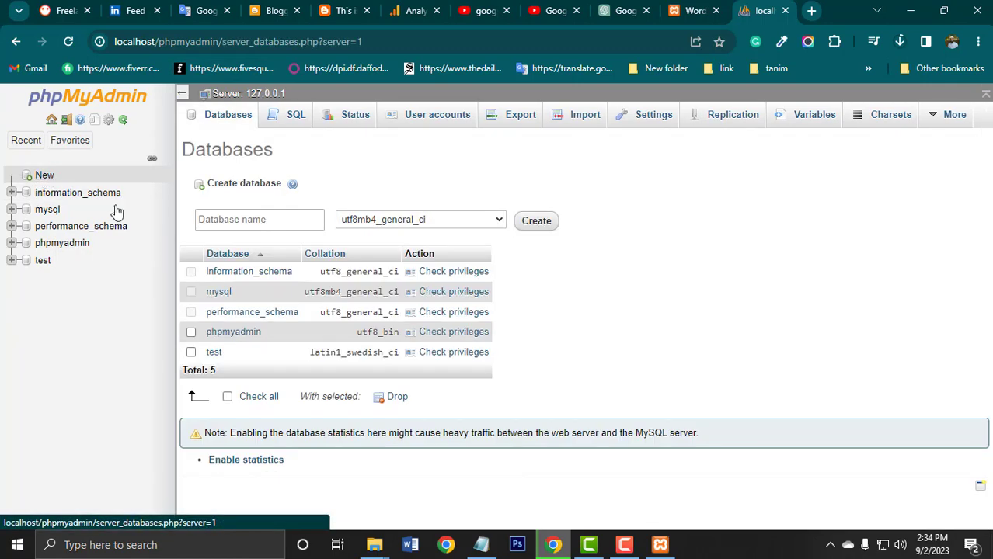
{"action": "left_click", "coordinate": [237, 215]}
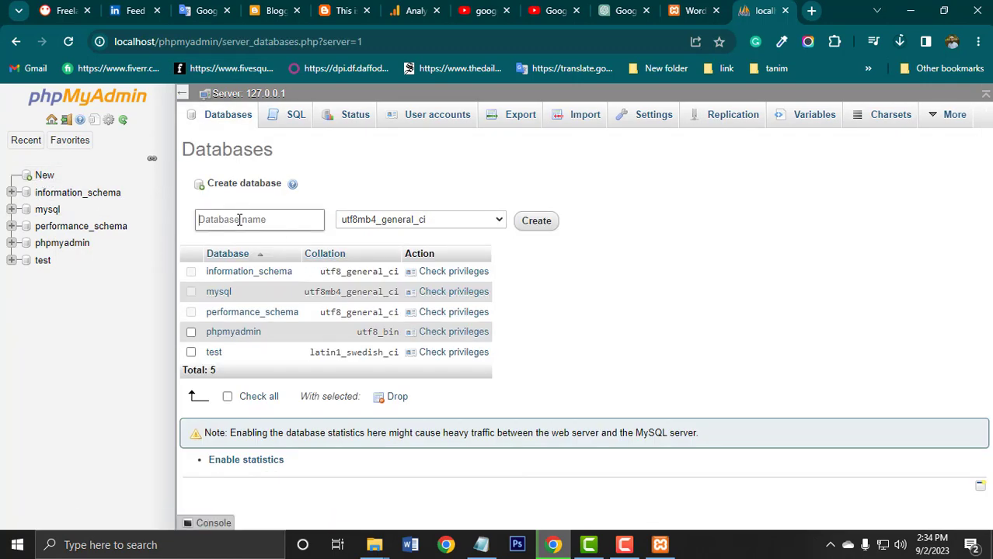
{"action": "type", "text": "tamim"}
{"action": "left_click", "coordinate": [536, 222]}
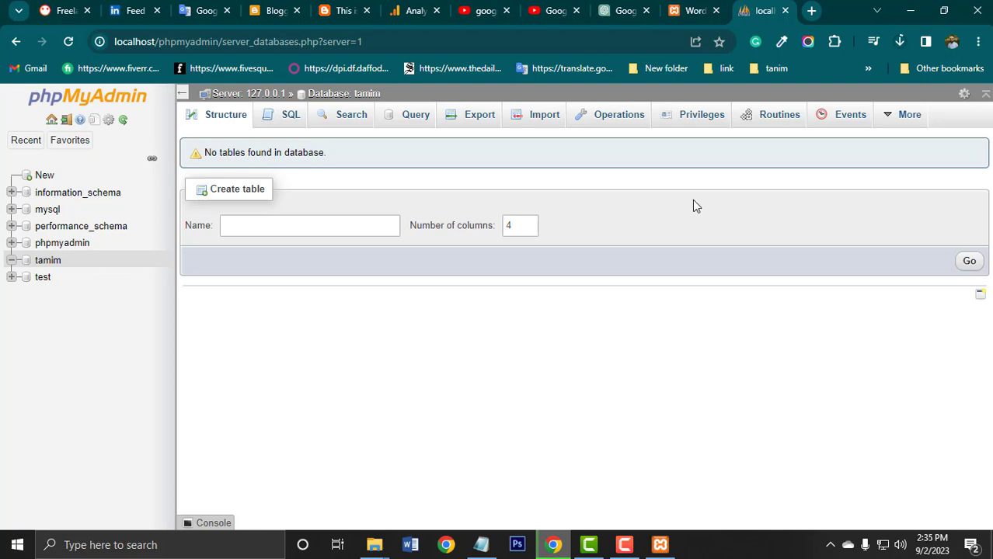
Enter the new database's name in the WordPress connection form and check it against the database in phpMyAdmin.
{"action": "left_click", "coordinate": [691, 10]}
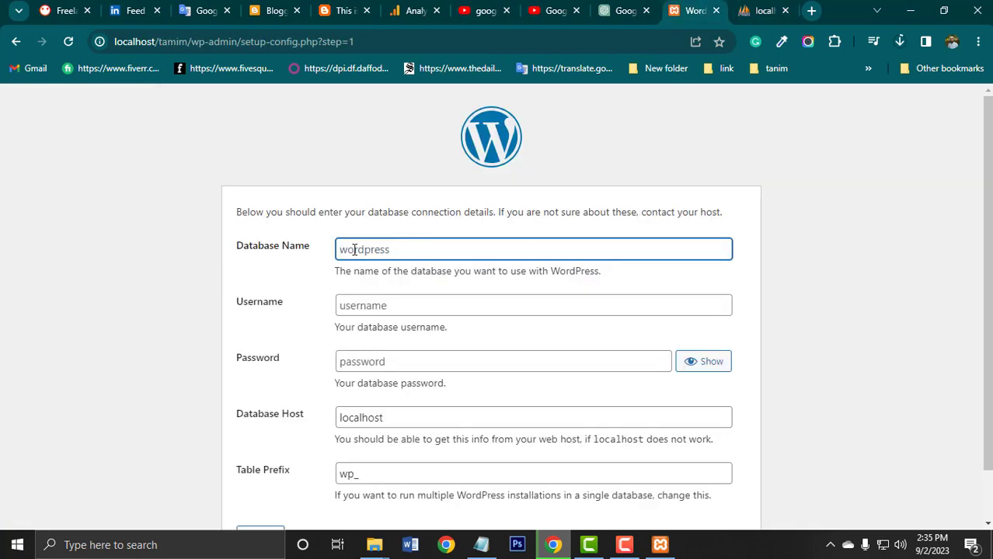
{"action": "type", "text": "tanim"}
{"action": "left_click", "coordinate": [381, 308]}
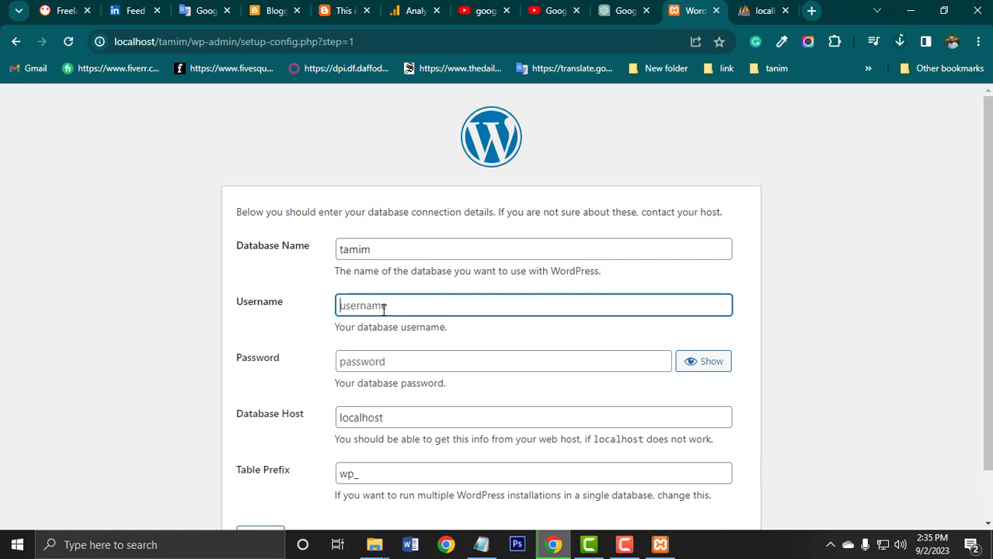
{"action": "left_click", "coordinate": [745, 11]}
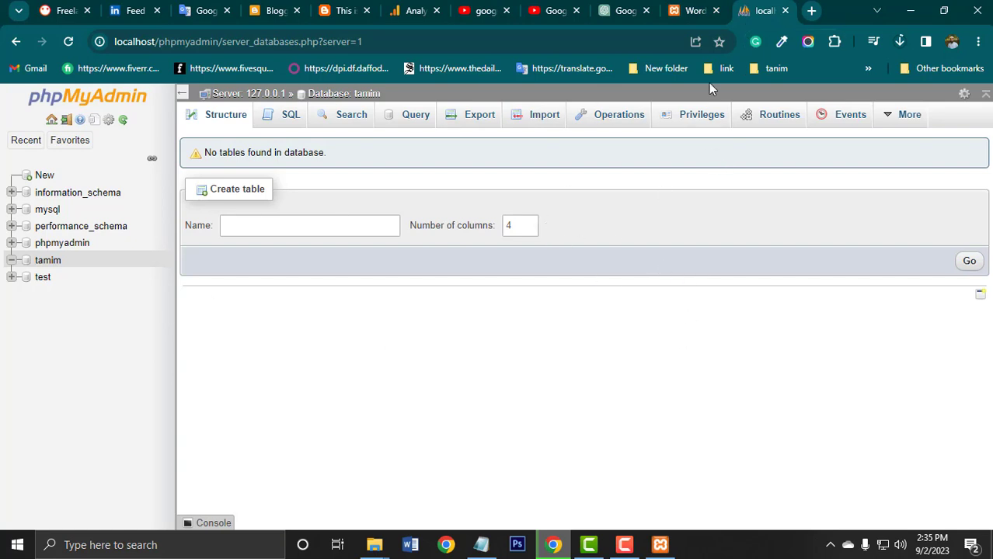
{"action": "left_click", "coordinate": [683, 11]}
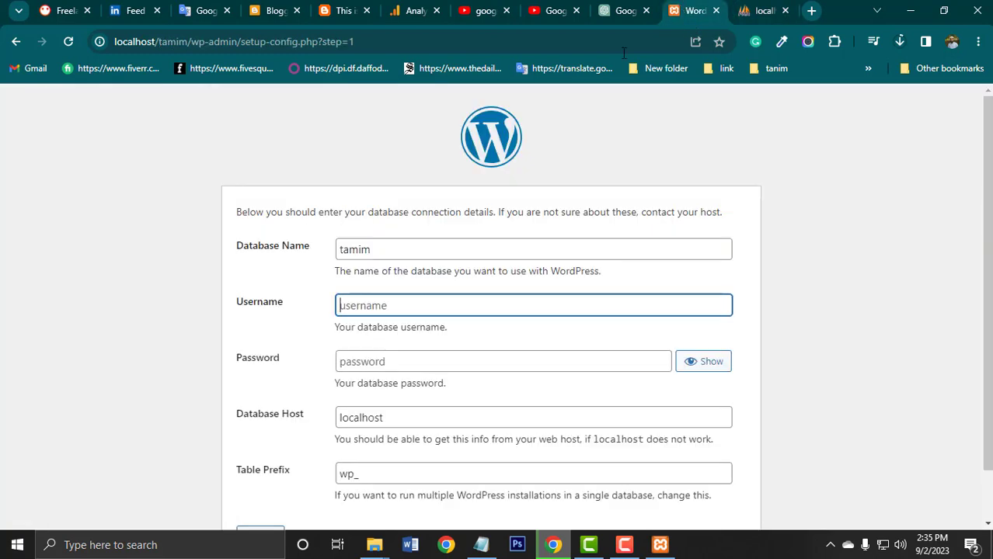
{"action": "double_click", "coordinate": [383, 251]}
Set the database username to root, leave the password blank, keep host localhost and table prefix wp_, and submit the connection details.
{"action": "left_click", "coordinate": [391, 309]}
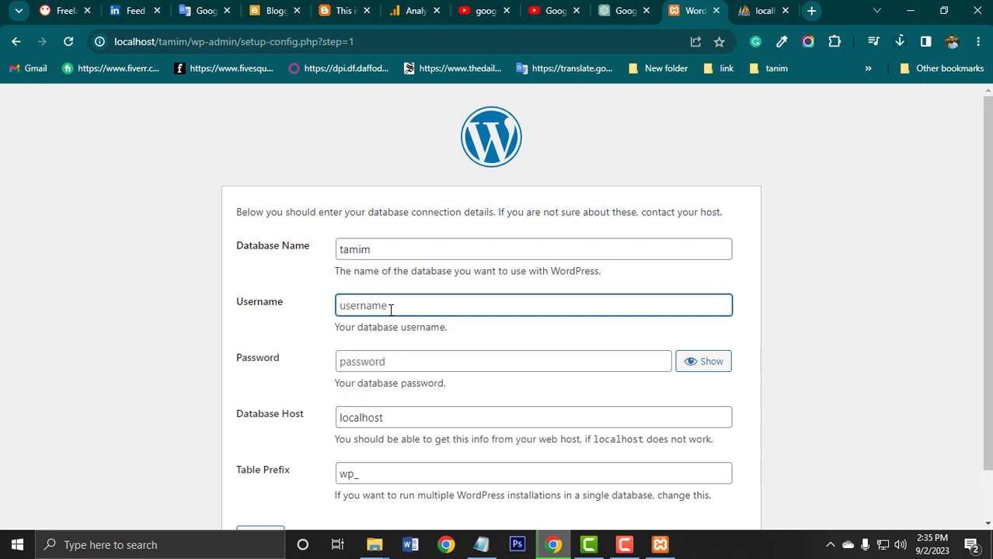
{"action": "type", "text": "root"}
{"action": "left_click", "coordinate": [377, 368]}
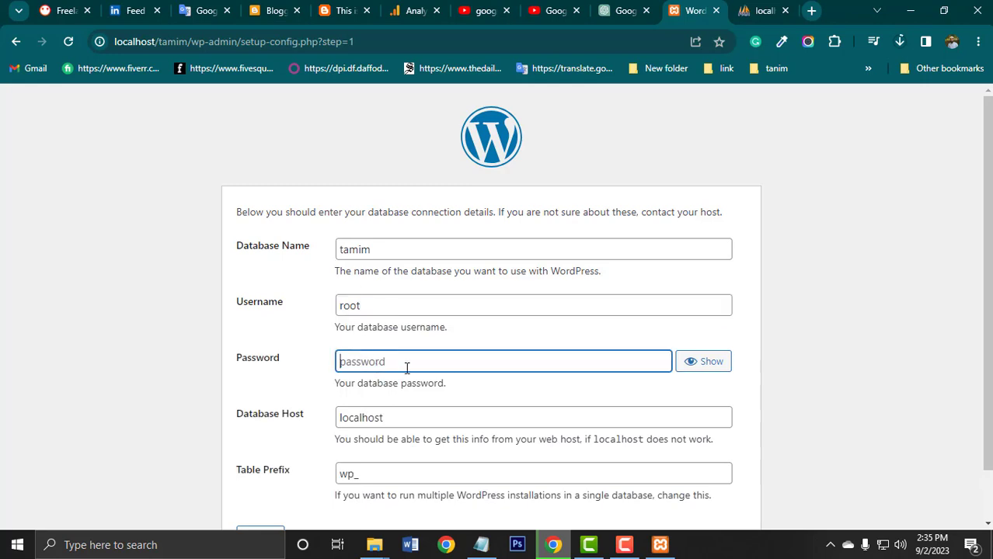
{"action": "scroll", "coordinate": [419, 361], "scroll_direction": "down", "scroll_amount": 1}
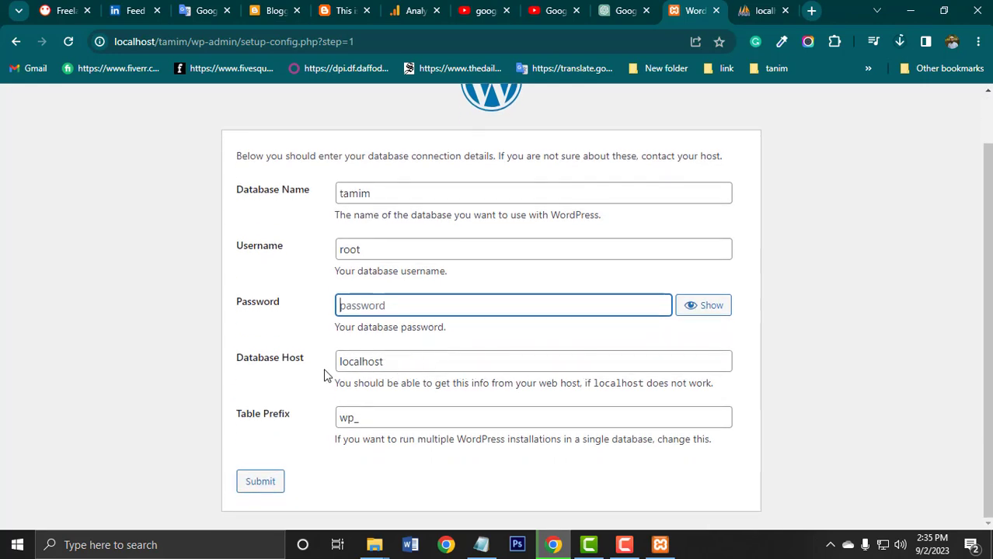
{"action": "left_click_drag", "start_coordinate": [396, 361], "coordinate": [332, 361]}
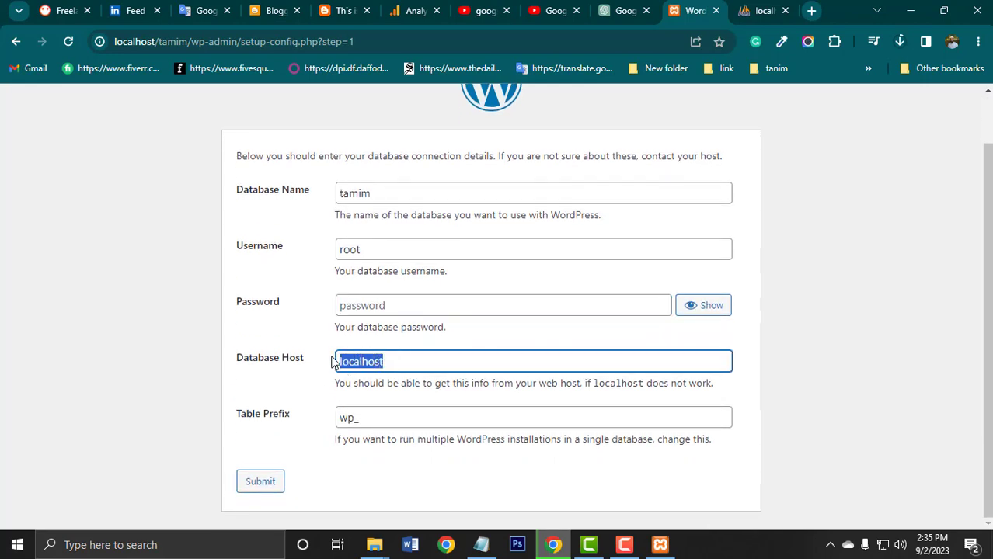
{"action": "left_click", "coordinate": [398, 359]}
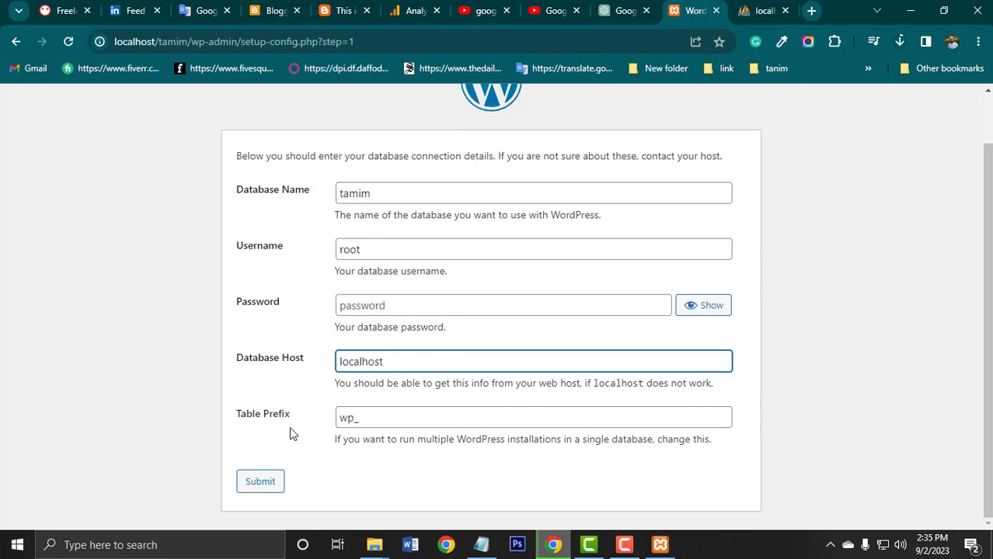
{"action": "key", "text": "Tab"}
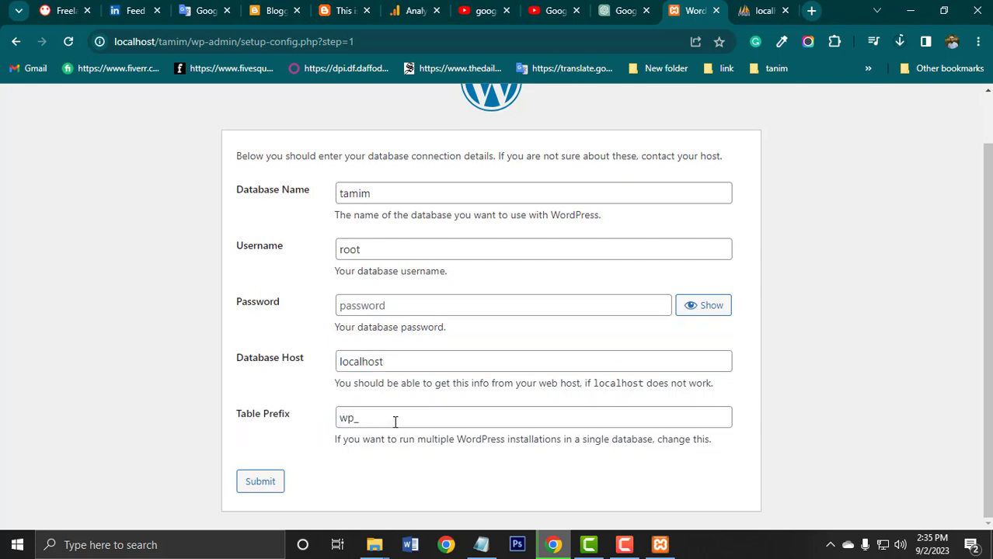
{"action": "left_click_drag", "start_coordinate": [394, 422], "coordinate": [330, 427]}
{"action": "left_click", "coordinate": [313, 460]}
{"action": "left_click", "coordinate": [267, 486]}
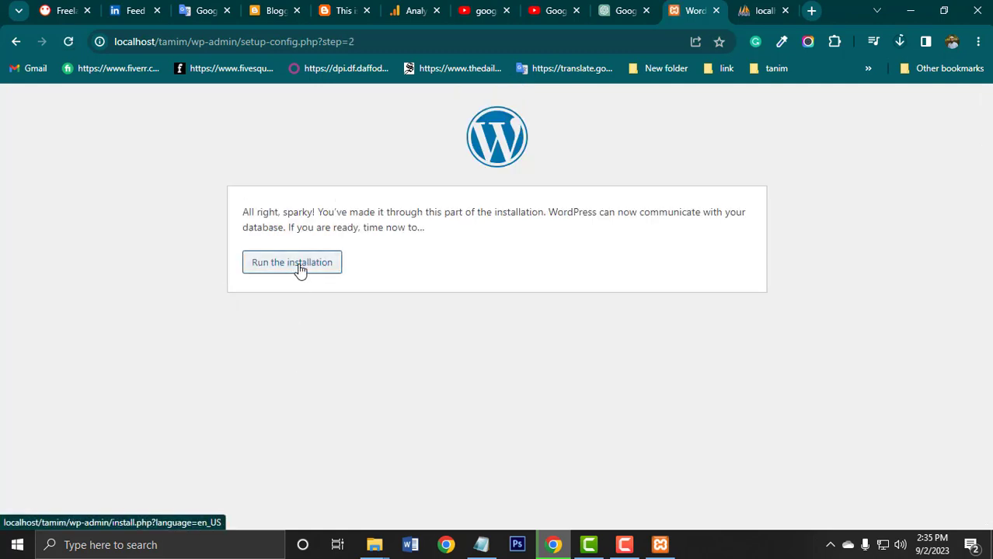
Run the WordPress installation and look over the Welcome form's required information.
{"action": "left_click", "coordinate": [300, 271]}
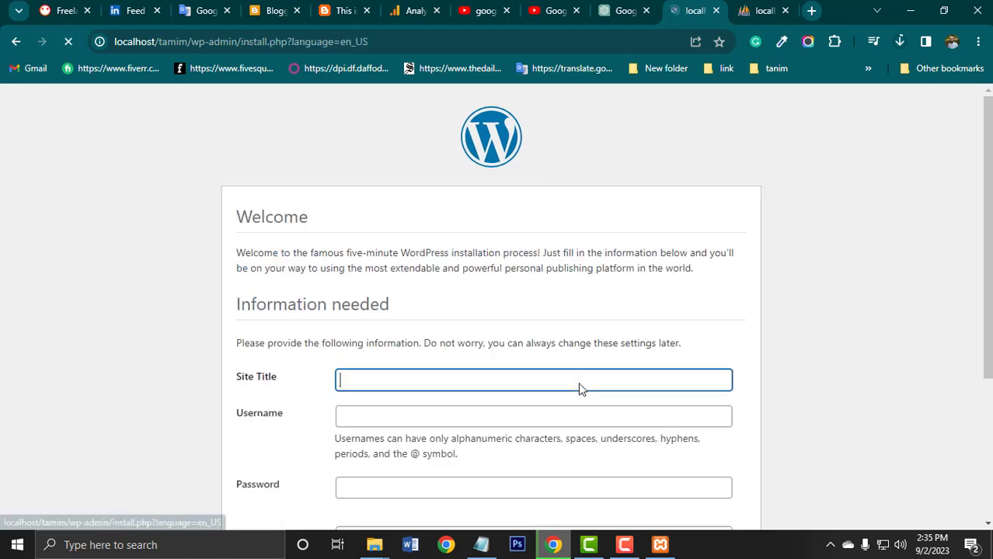
{"action": "scroll", "coordinate": [678, 414], "scroll_direction": "down", "scroll_amount": 2}
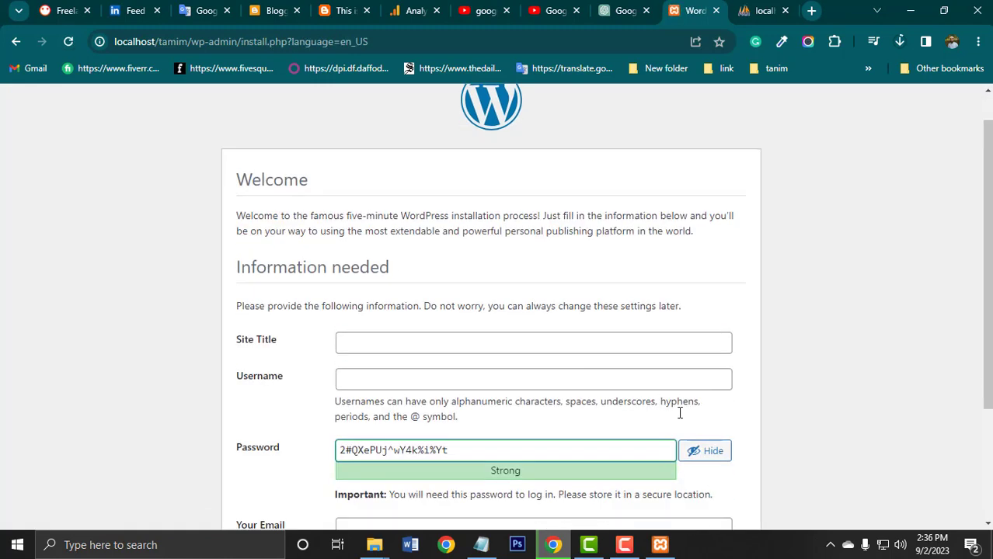
{"action": "scroll", "coordinate": [680, 420], "scroll_direction": "up", "scroll_amount": 1}
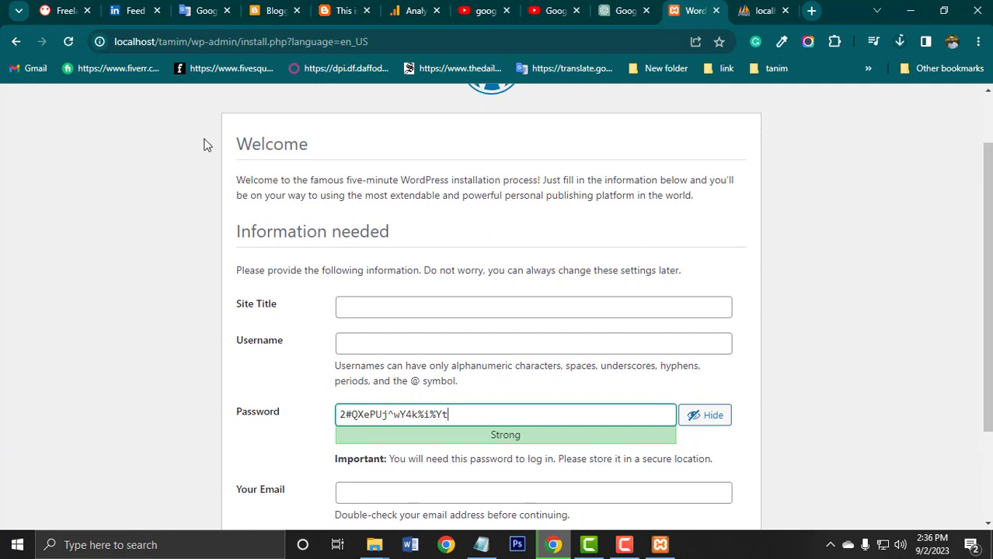
{"action": "left_click_drag", "start_coordinate": [239, 145], "coordinate": [833, 362]}
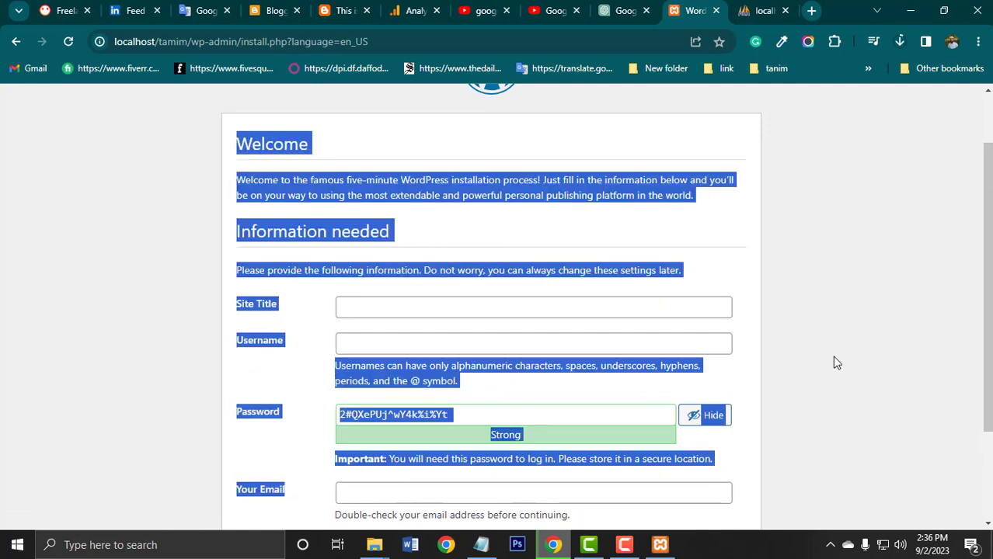
{"action": "left_click", "coordinate": [833, 362]}
{"action": "scroll", "coordinate": [413, 344], "scroll_direction": "down", "scroll_amount": 1}
Set the site title to "This Blog Website".
{"action": "left_click", "coordinate": [387, 229]}
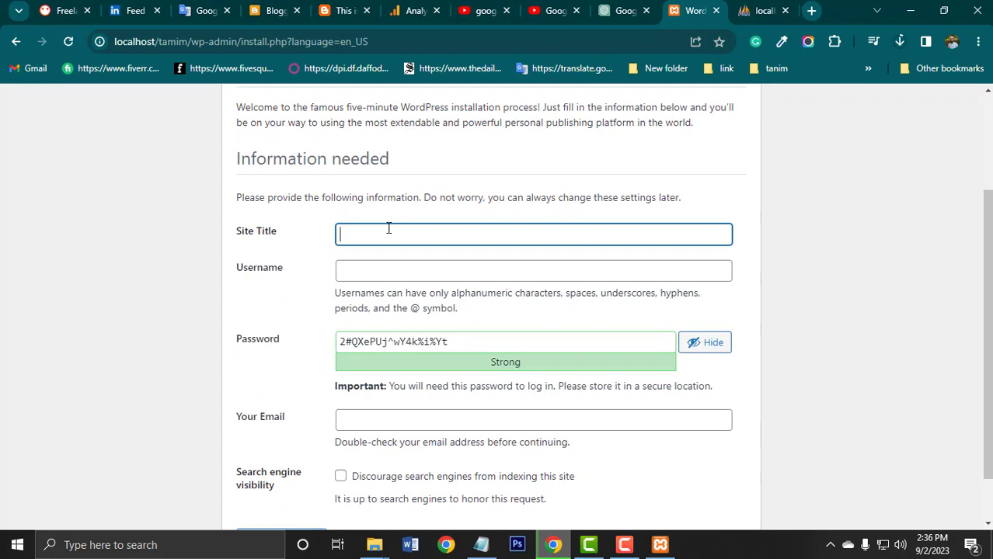
{"action": "type", "text": "This"}
{"action": "type", "text": "Blog WE"}
{"action": "key", "text": "BackSpace"}
{"action": "type", "text": "ebsite"}
Set the WordPress username to admin and replace the suggested strong password with the chosen account password.
{"action": "left_click", "coordinate": [400, 273]}
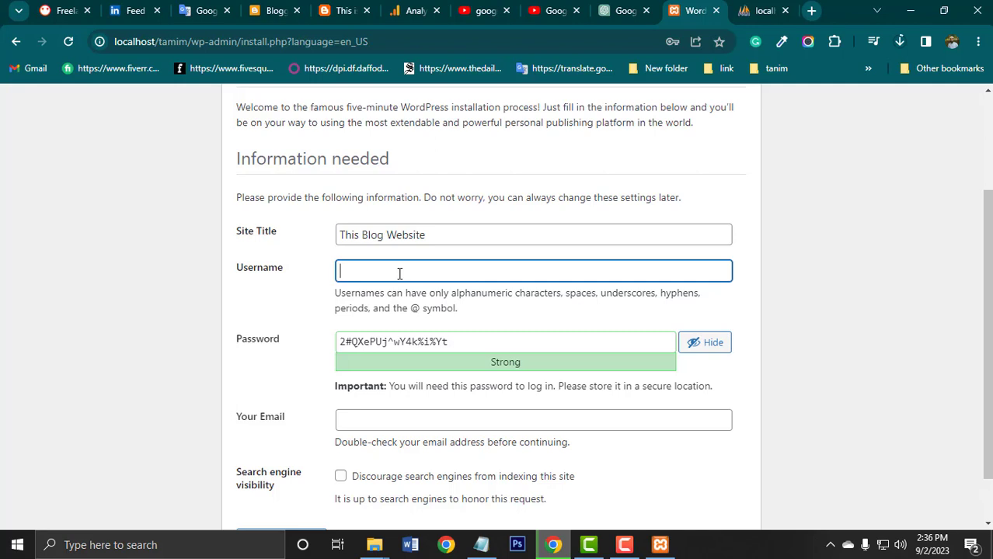
{"action": "type", "text": "admin"}
{"action": "left_click_drag", "start_coordinate": [476, 342], "coordinate": [299, 365]}
{"action": "key", "text": "BackSpace"}
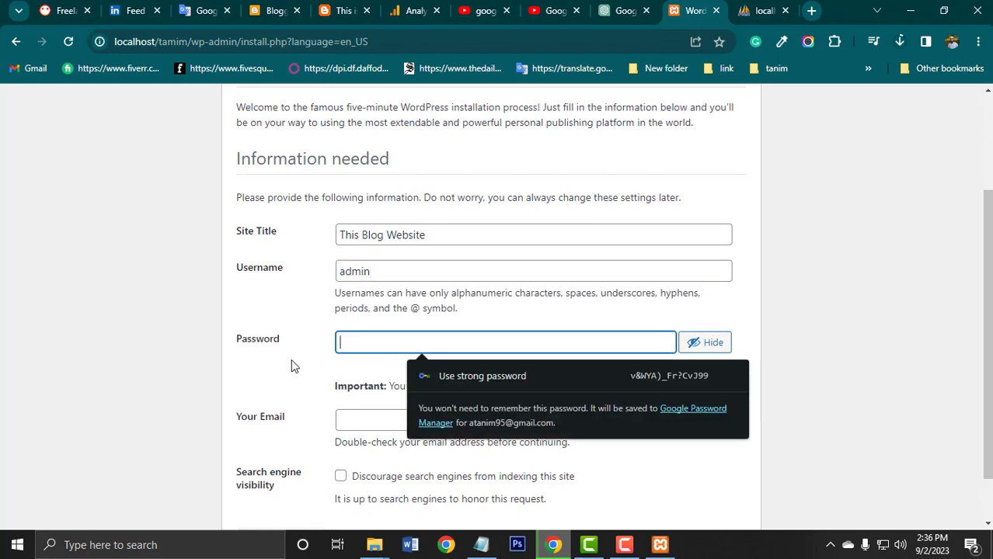
{"action": "type", "text": "admin"}
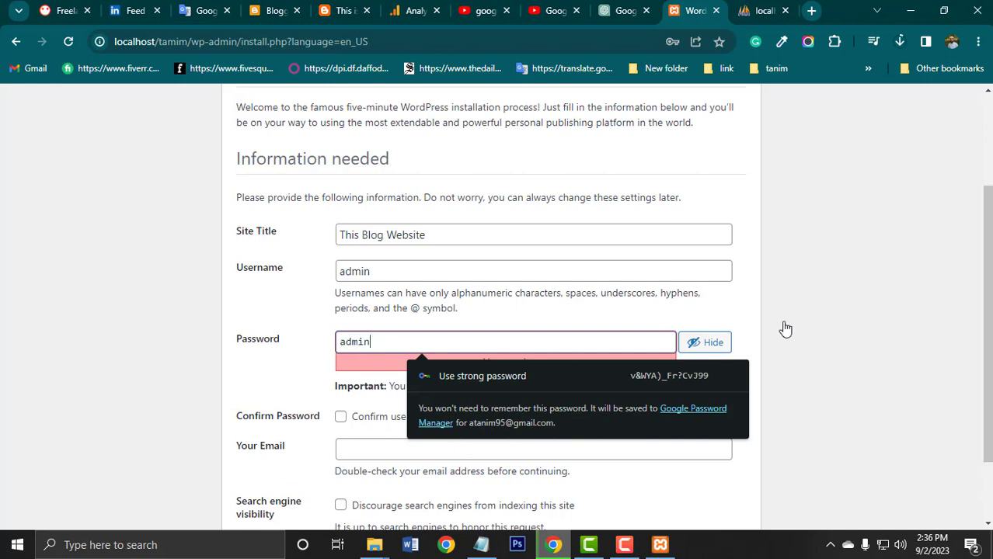
{"action": "left_click", "coordinate": [831, 303]}
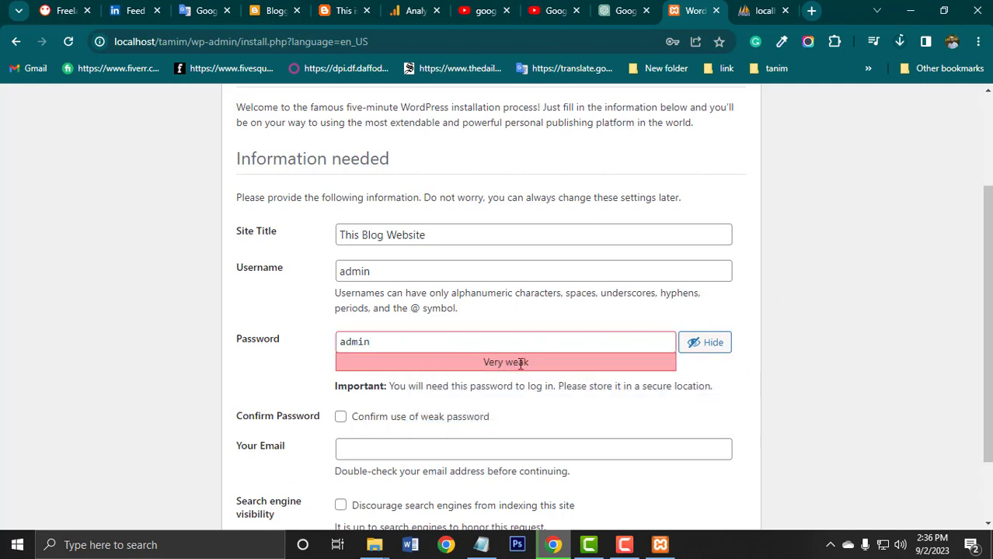
Confirm the use of a weak password and recheck the username and password entries.
{"action": "left_click", "coordinate": [341, 419]}
{"action": "left_click_drag", "start_coordinate": [480, 362], "coordinate": [561, 362]}
{"action": "left_click", "coordinate": [885, 308]}
{"action": "left_click_drag", "start_coordinate": [401, 267], "coordinate": [339, 264]}
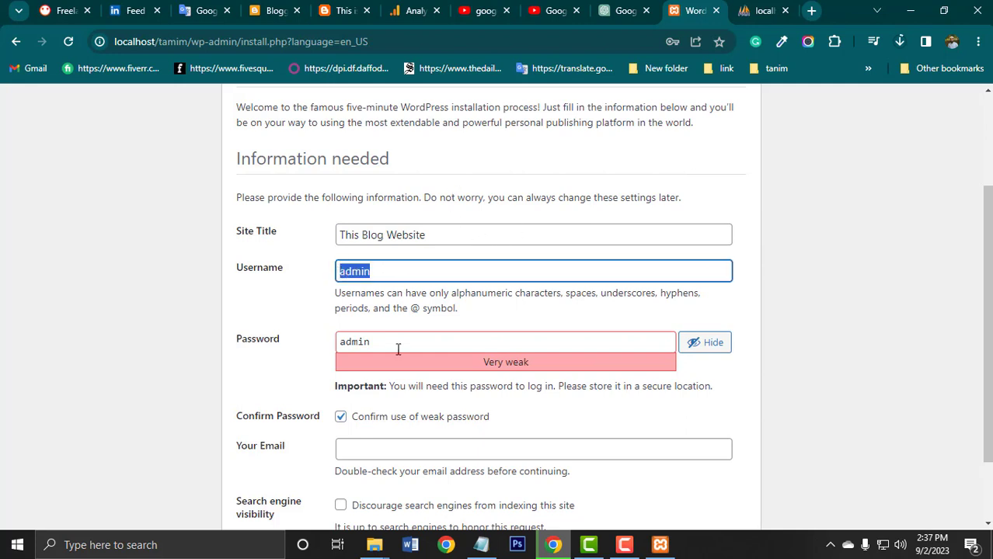
{"action": "left_click_drag", "start_coordinate": [398, 349], "coordinate": [298, 332]}
{"action": "left_click_drag", "start_coordinate": [378, 269], "coordinate": [339, 277]}
{"action": "left_click_drag", "start_coordinate": [376, 344], "coordinate": [334, 309]}
{"action": "left_click_drag", "start_coordinate": [379, 269], "coordinate": [349, 270]}
{"action": "double_click", "coordinate": [348, 270]}
{"action": "left_click", "coordinate": [852, 264]}
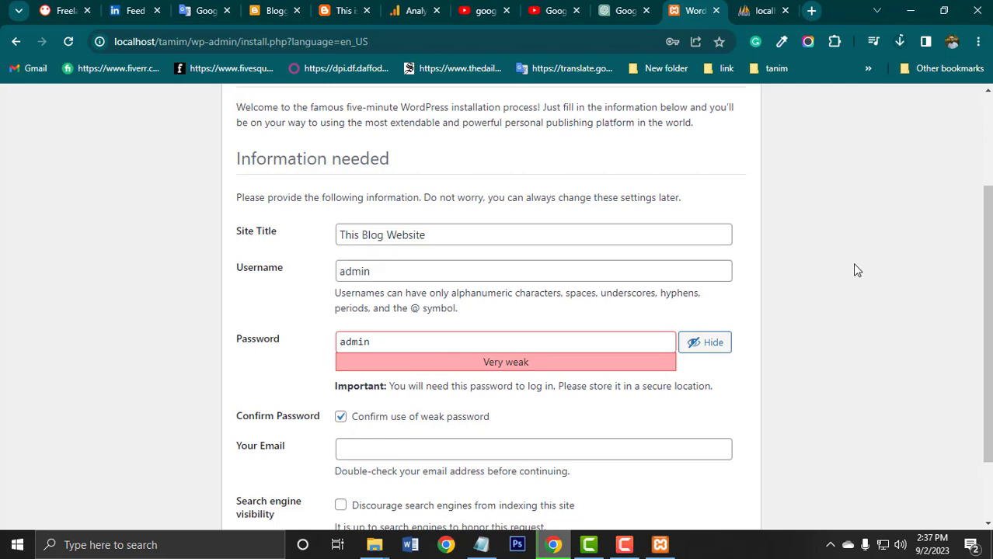
Fill in the administrator's e-mail address in the installation form.
{"action": "scroll", "coordinate": [704, 441], "scroll_direction": "down", "scroll_amount": 1}
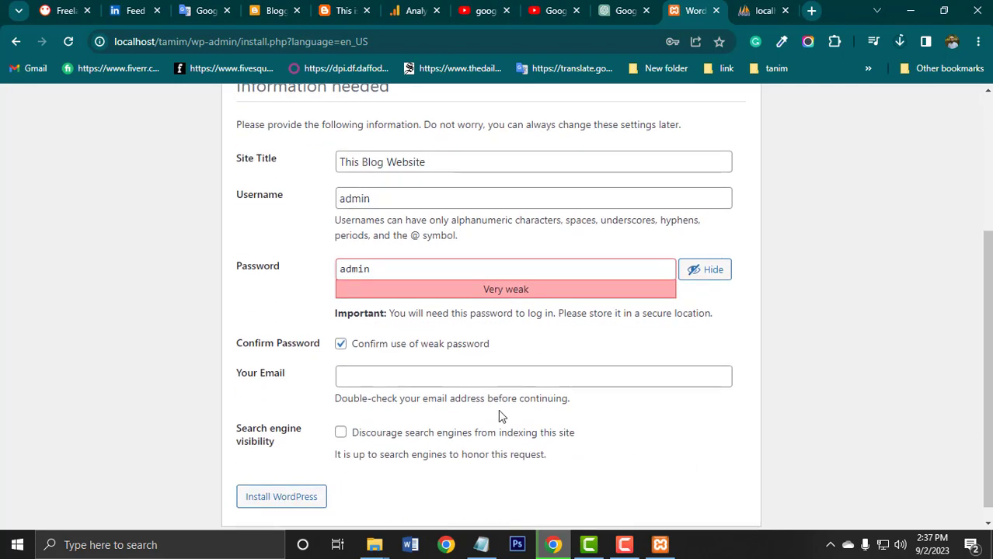
{"action": "left_click", "coordinate": [415, 378]}
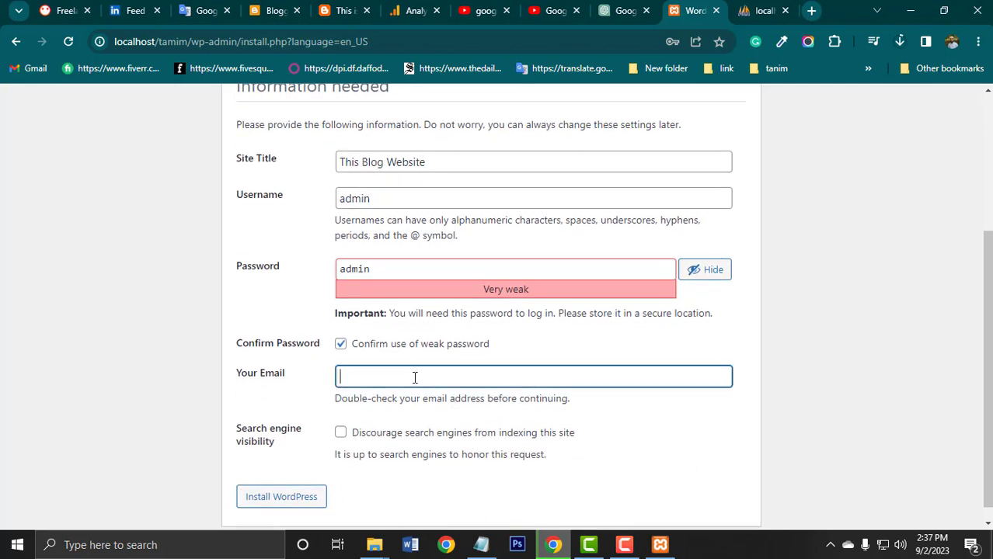
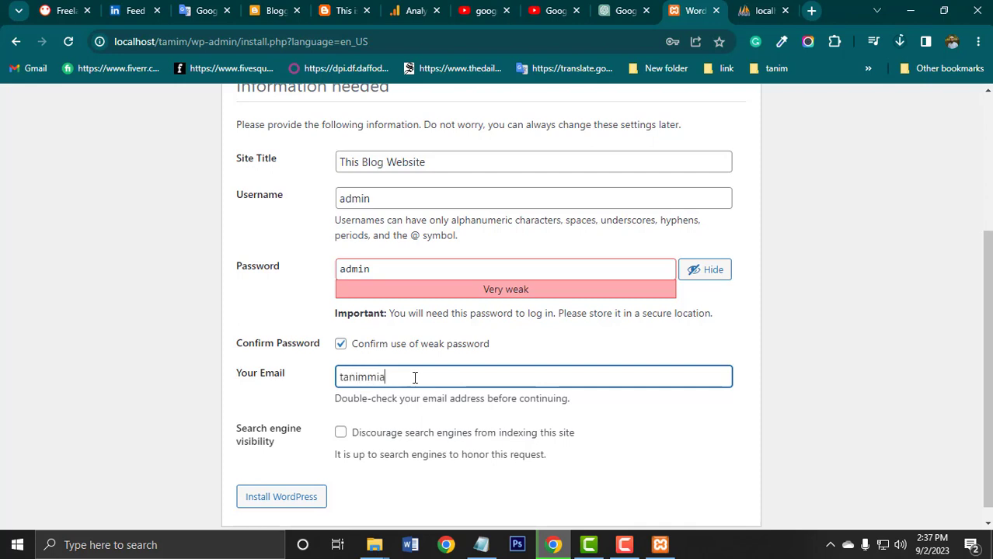
Discourage search engines from indexing the site and install WordPress.
{"action": "left_click", "coordinate": [341, 435]}
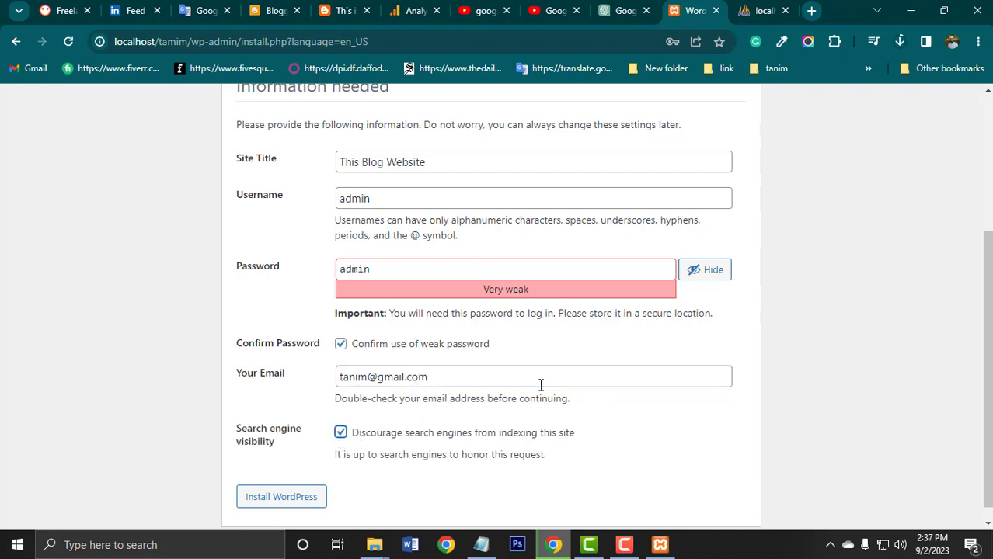
{"action": "scroll", "coordinate": [602, 381], "scroll_direction": "down", "scroll_amount": 1}
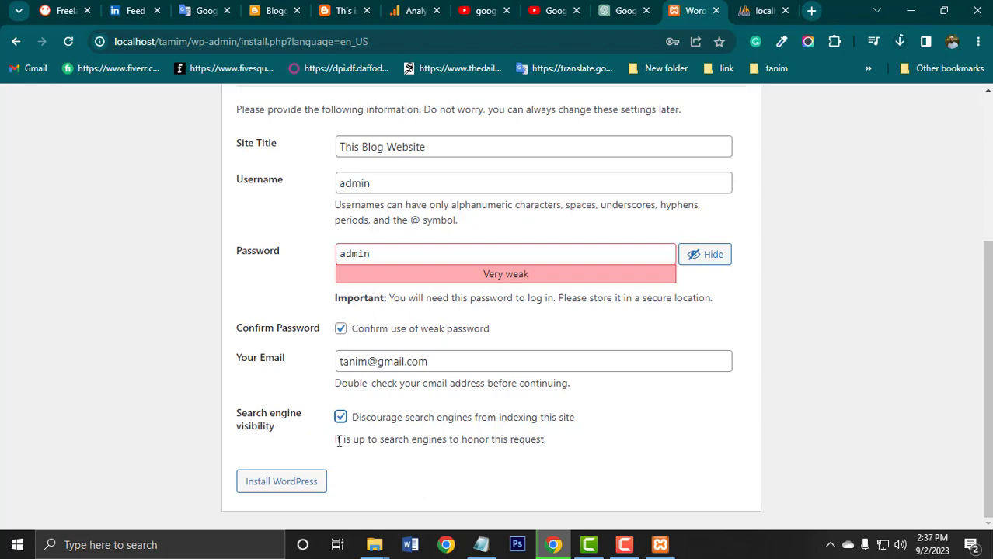
{"action": "left_click", "coordinate": [289, 484]}
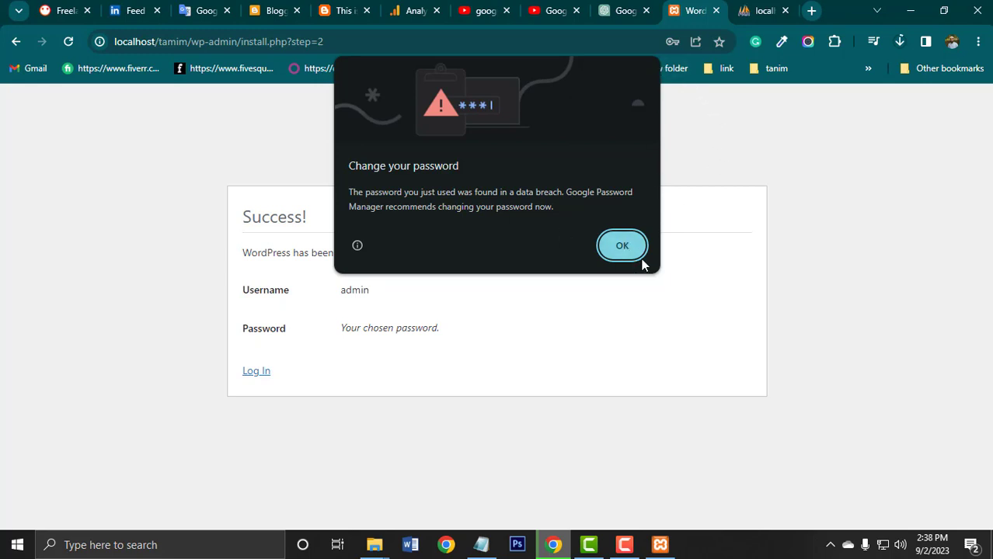
Dismiss the browser's password prompts without saving, and open the WordPress login page from the Success page.
{"action": "left_click", "coordinate": [621, 247]}
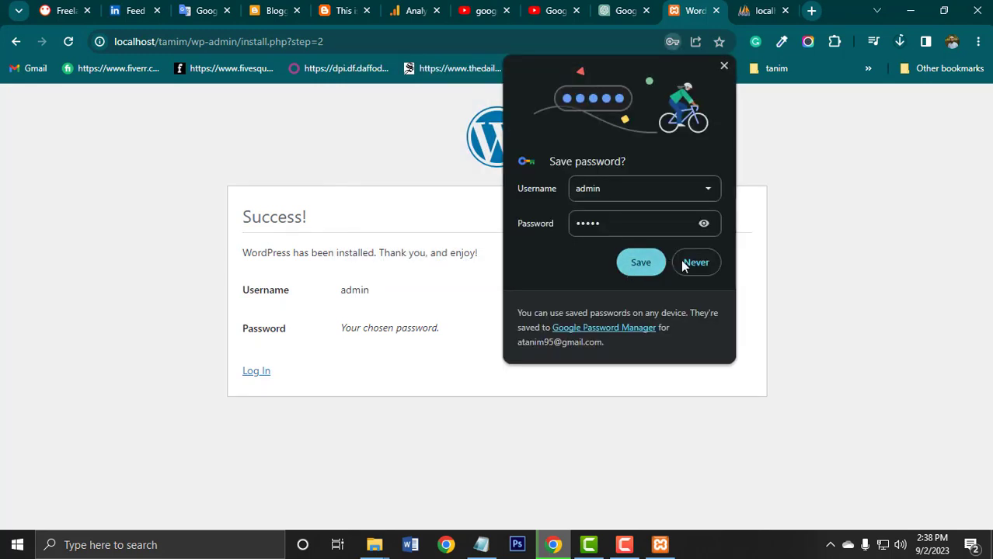
{"action": "left_click", "coordinate": [723, 66]}
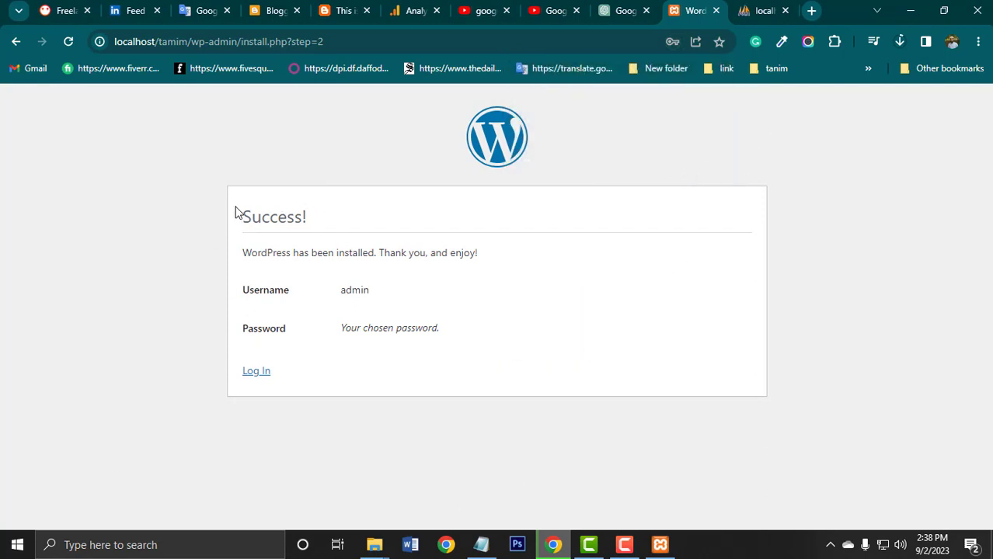
{"action": "left_click_drag", "start_coordinate": [237, 211], "coordinate": [499, 397]}
{"action": "left_click", "coordinate": [458, 406]}
{"action": "left_click", "coordinate": [254, 372]}
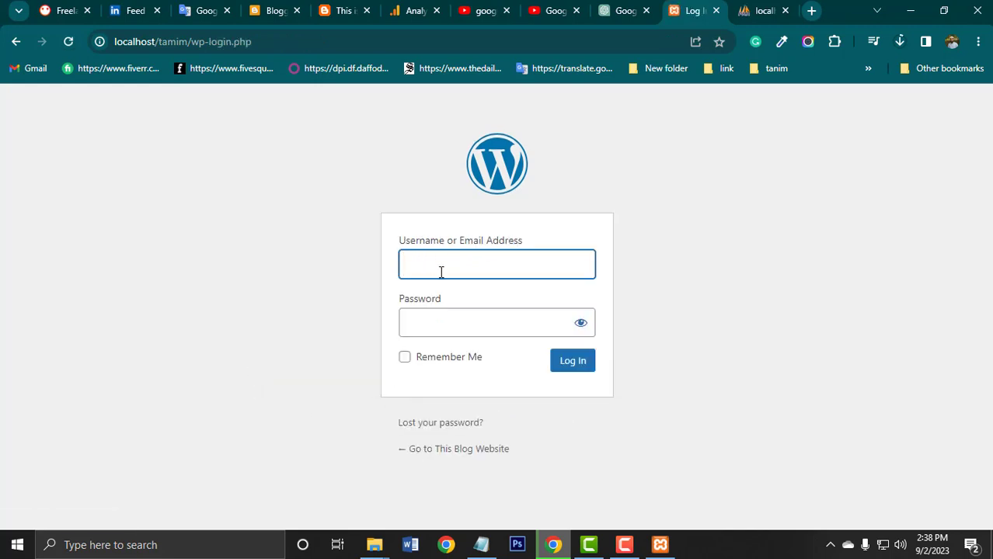
Log in to WordPress as admin with the account password and dismiss the browser's password prompts without saving.
{"action": "type", "text": "admin"}
{"action": "left_click", "coordinate": [457, 319]}
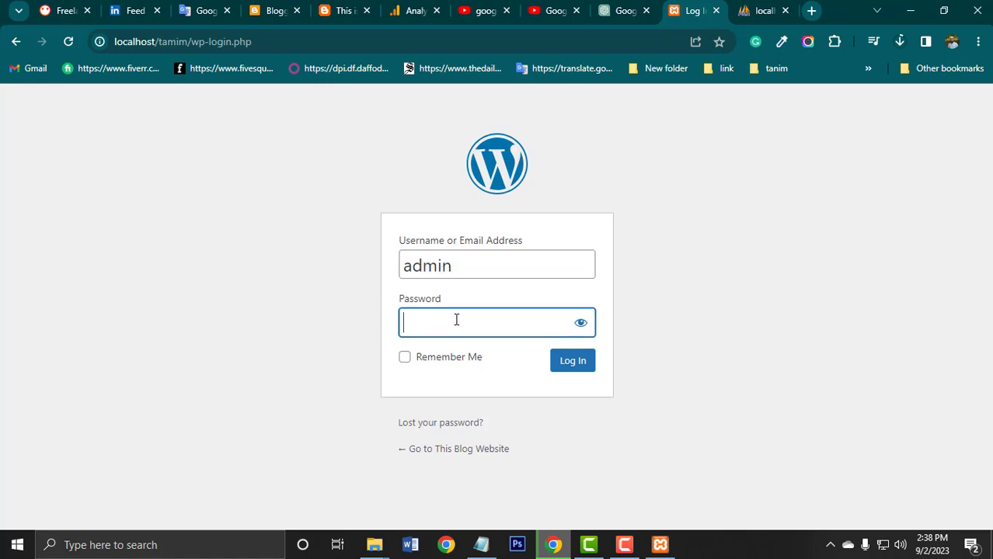
{"action": "type", "text": "admin"}
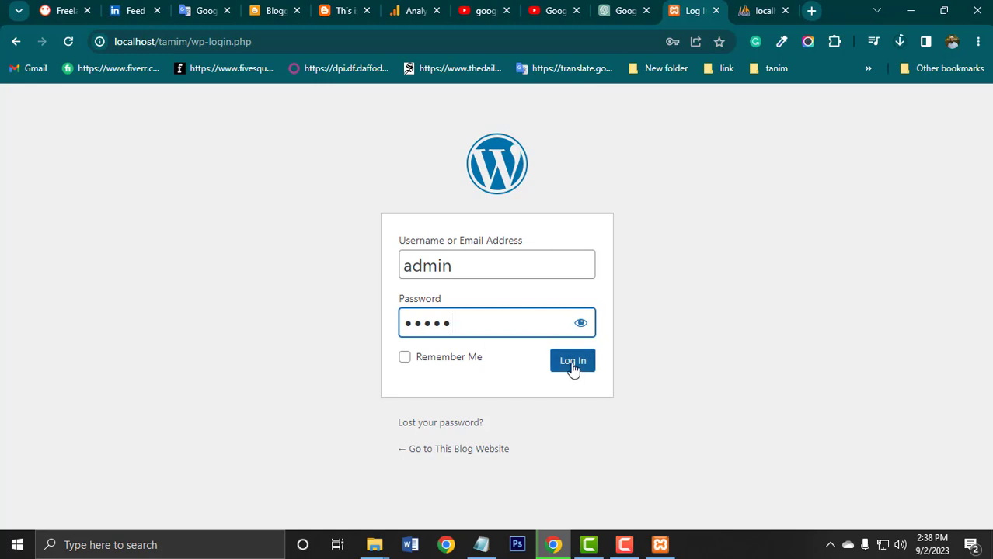
{"action": "left_click", "coordinate": [573, 367]}
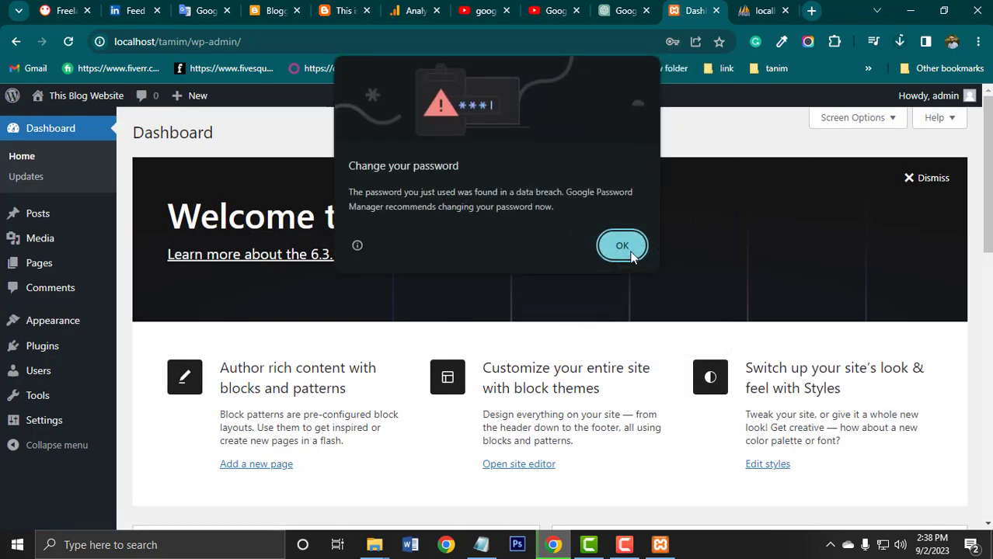
{"action": "left_click", "coordinate": [635, 258]}
{"action": "left_click", "coordinate": [724, 68]}
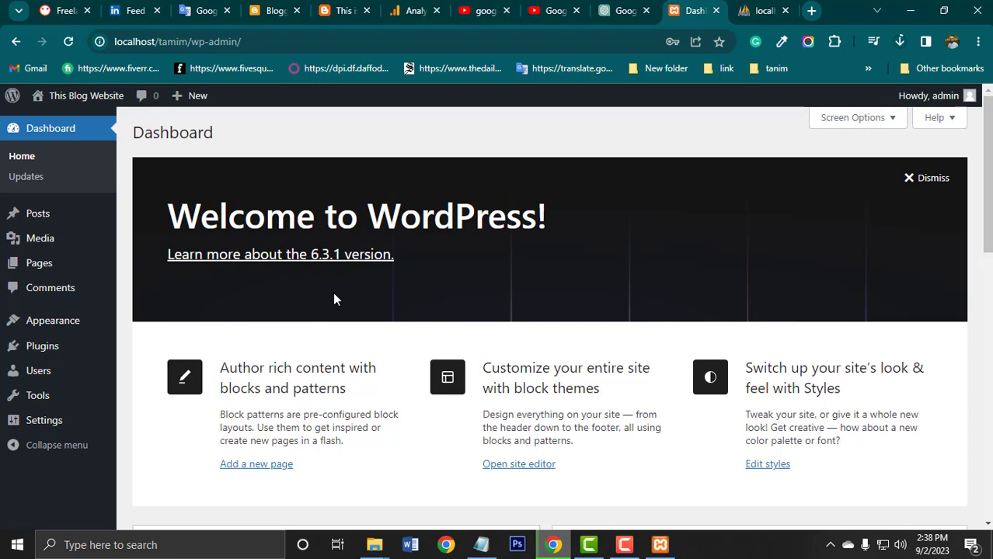
Open the live site from the dashboard in a new browser tab and switch to it.
{"action": "mouse_move", "coordinate": [40, 96]}
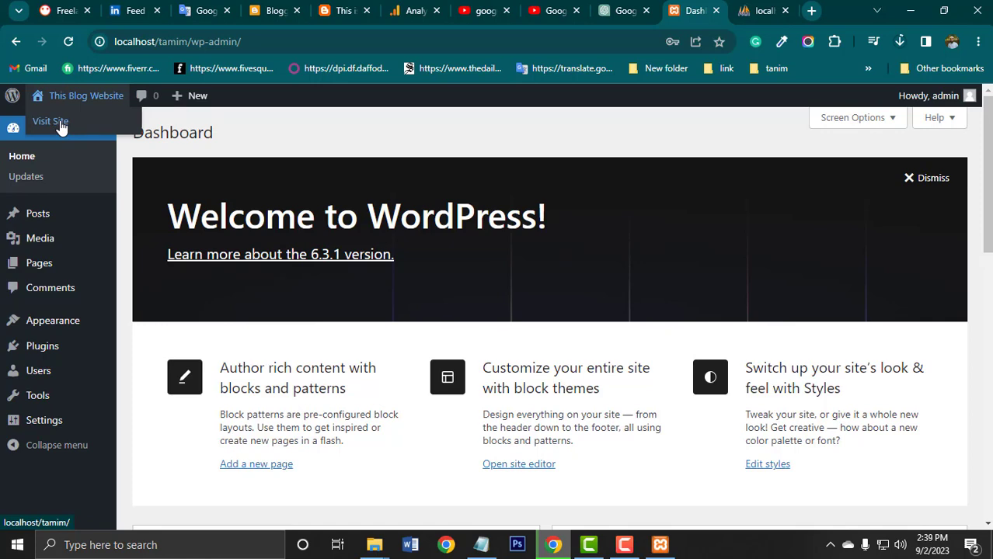
{"action": "middle_click", "coordinate": [62, 127]}
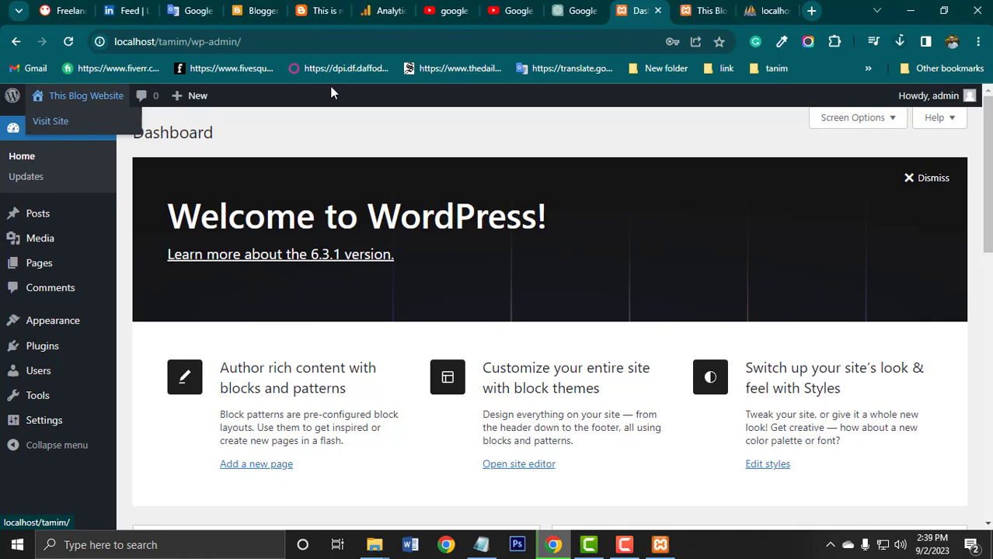
{"action": "left_click", "coordinate": [707, 10]}
{"action": "left_click", "coordinate": [638, 10]}
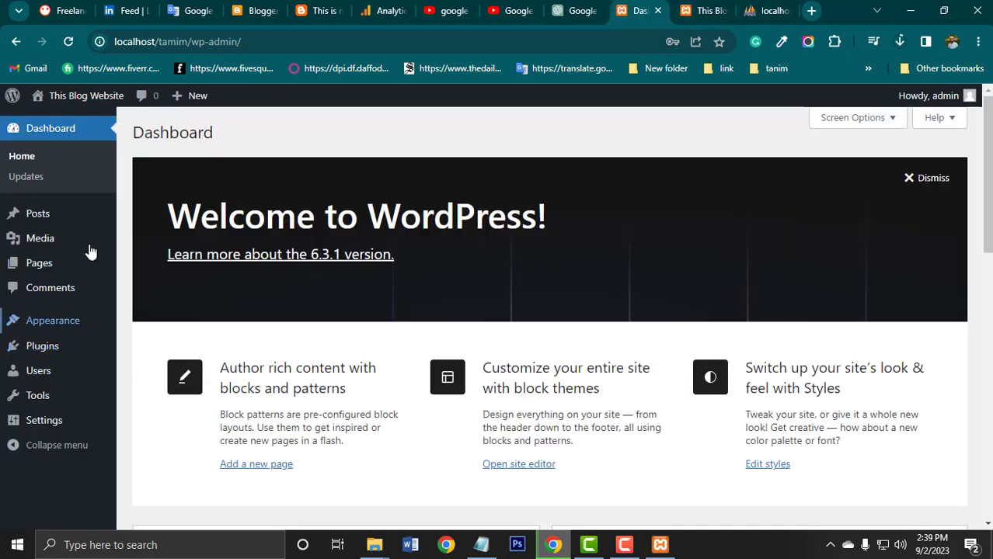
{"action": "left_click", "coordinate": [705, 11]}
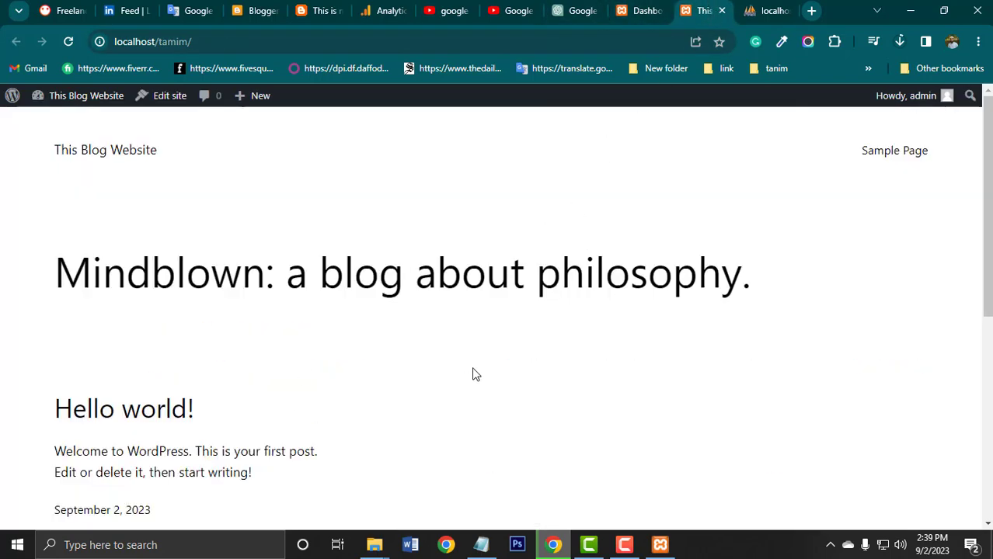
Examine the site's home page from the header down to the lower sections, and return to the WordPress dashboard.
{"action": "scroll", "coordinate": [474, 373], "scroll_direction": "down", "scroll_amount": 5}
{"action": "scroll", "coordinate": [427, 388], "scroll_direction": "up", "scroll_amount": 5}
{"action": "scroll", "coordinate": [404, 350], "scroll_direction": "down", "scroll_amount": 2}
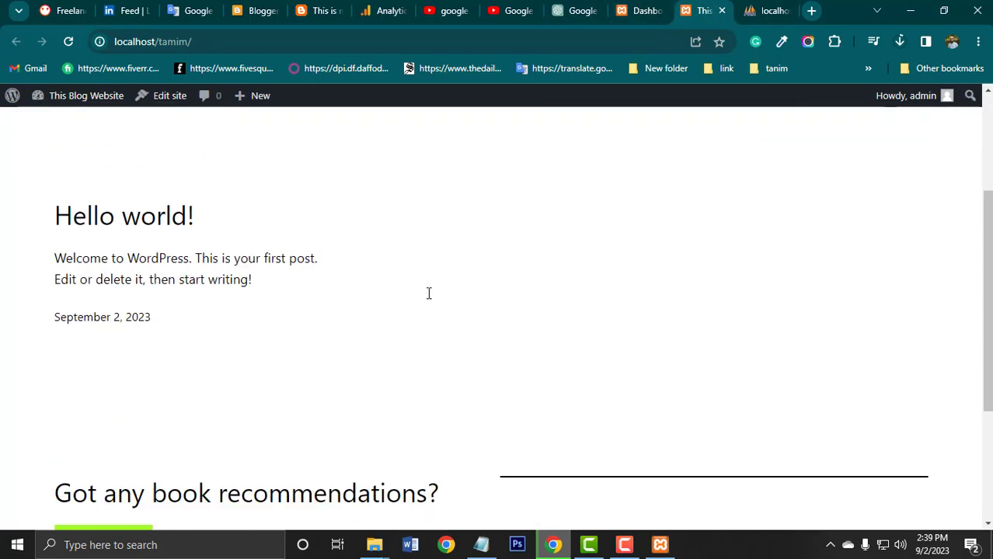
{"action": "scroll", "coordinate": [428, 293], "scroll_direction": "up", "scroll_amount": 3}
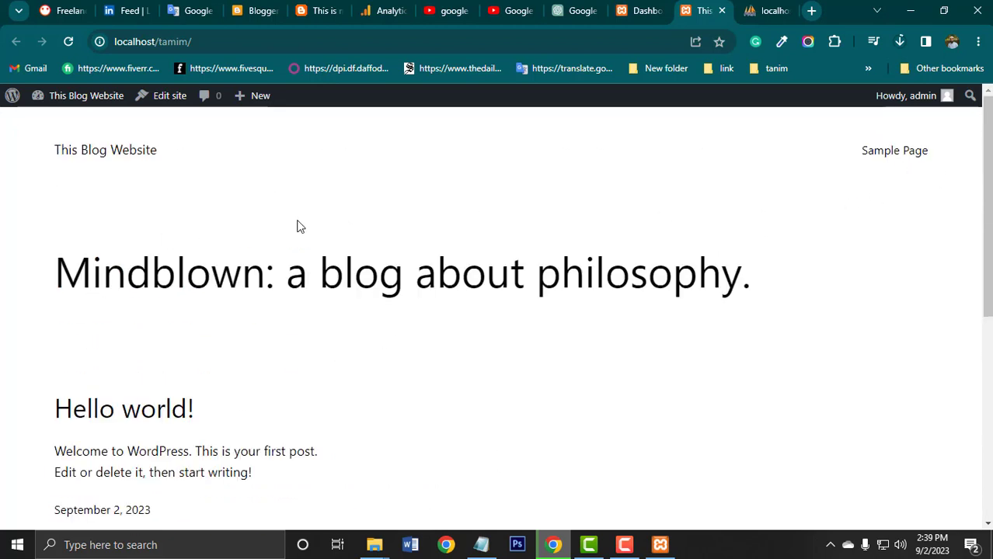
{"action": "scroll", "coordinate": [323, 301], "scroll_direction": "down", "scroll_amount": 3}
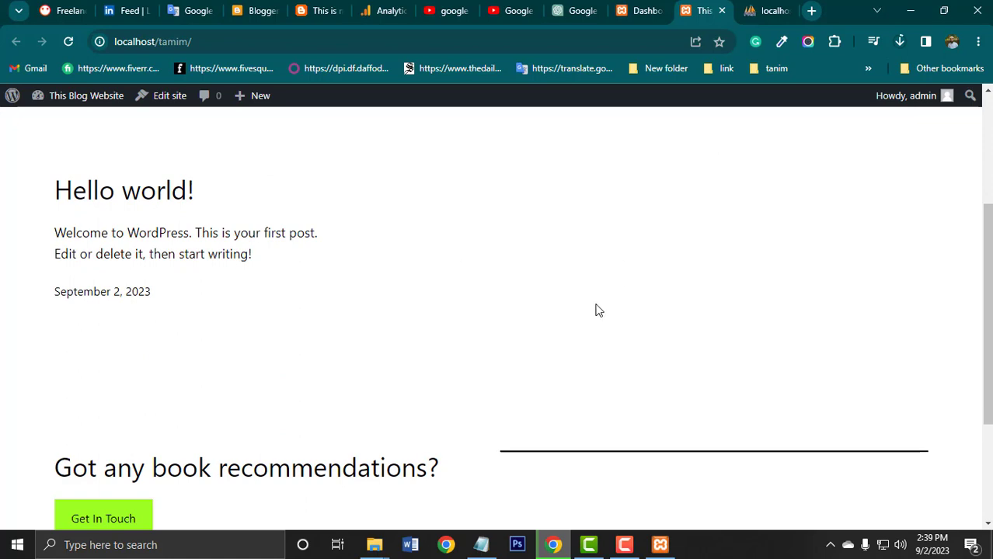
{"action": "scroll", "coordinate": [595, 310], "scroll_direction": "down", "scroll_amount": 3}
{"action": "scroll", "coordinate": [596, 309], "scroll_direction": "up", "scroll_amount": 6}
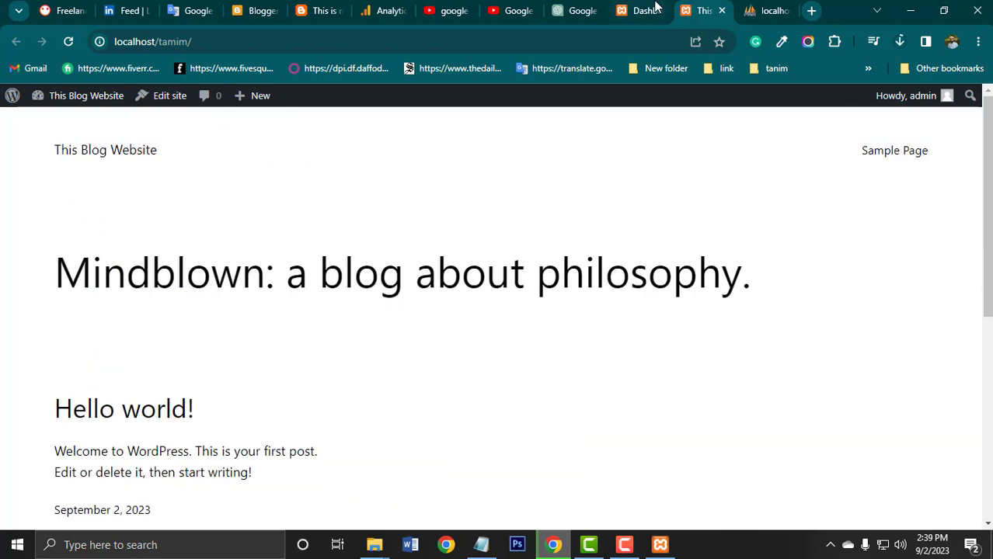
{"action": "left_click", "coordinate": [651, 10]}
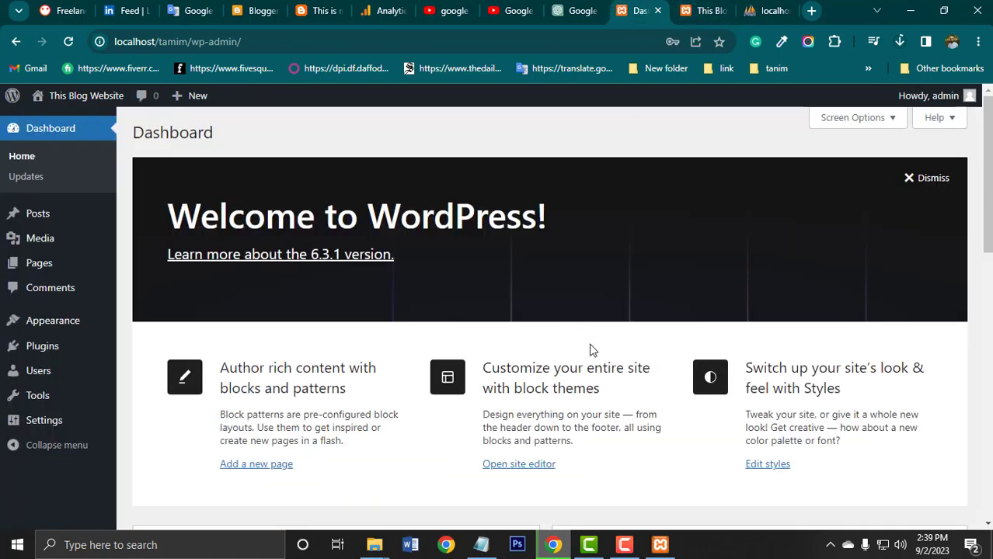